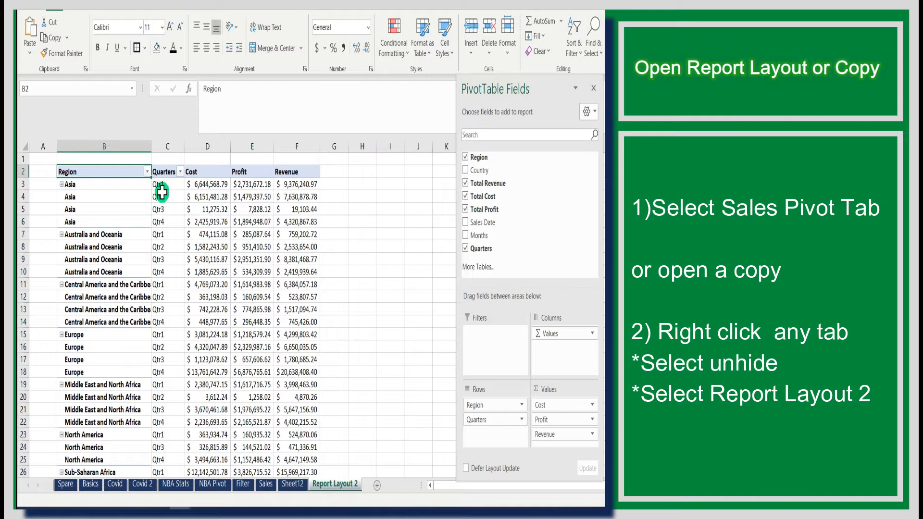
Move the Profit field below Revenue in the PivotTable's Values area so Profit comes last
{"action": "left_click_drag", "start_coordinate": [111, 171], "coordinate": [295, 174]}
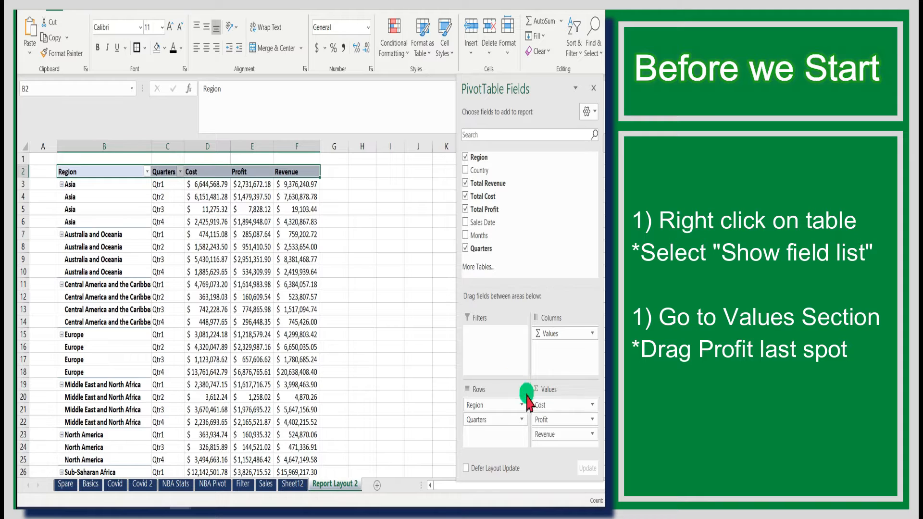
{"action": "left_click_drag", "start_coordinate": [547, 419], "coordinate": [550, 426]}
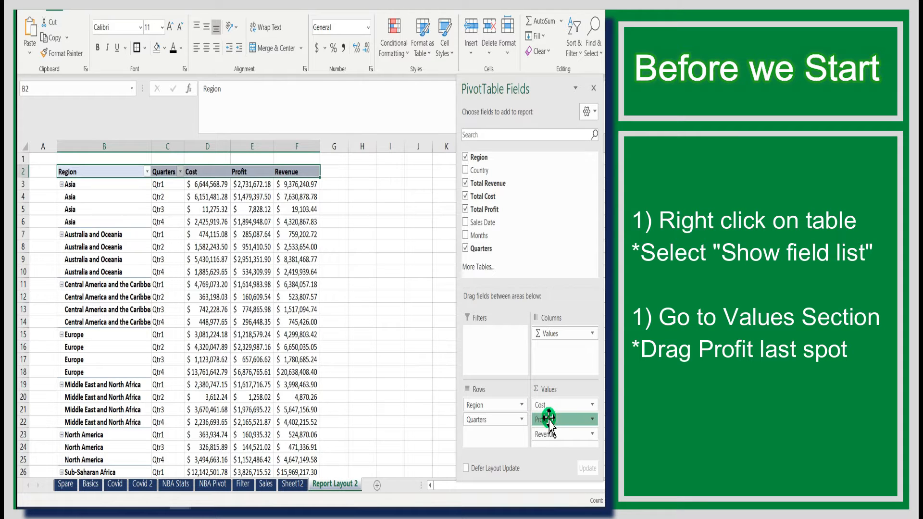
{"action": "left_click", "coordinate": [549, 423]}
{"action": "left_click", "coordinate": [390, 397]}
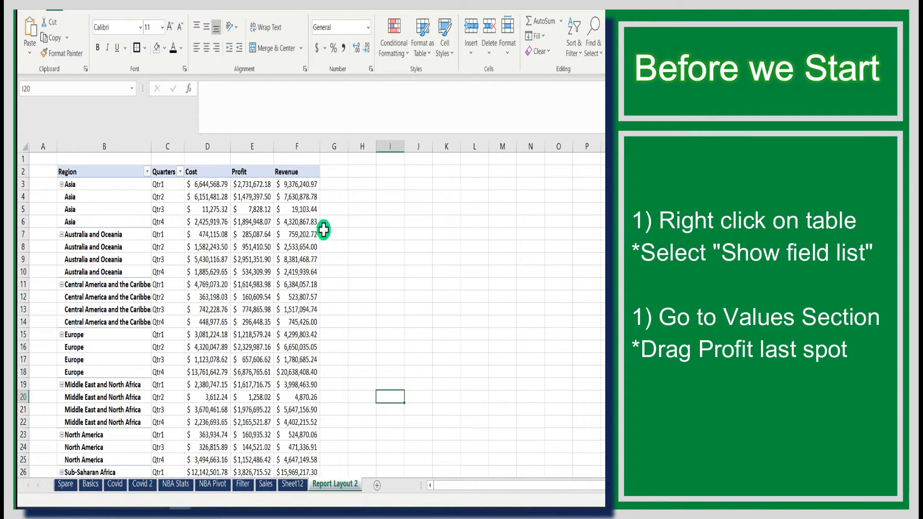
{"action": "left_click", "coordinate": [297, 171]}
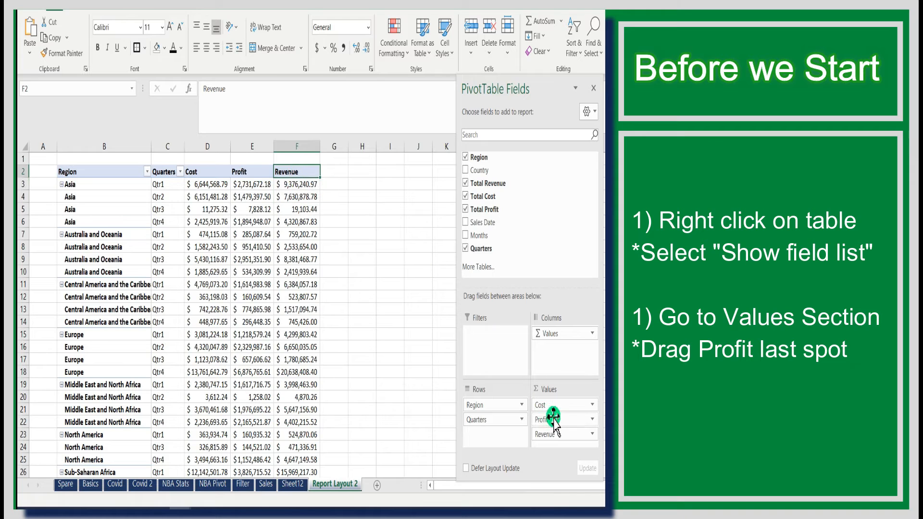
{"action": "left_click_drag", "start_coordinate": [553, 418], "coordinate": [551, 438]}
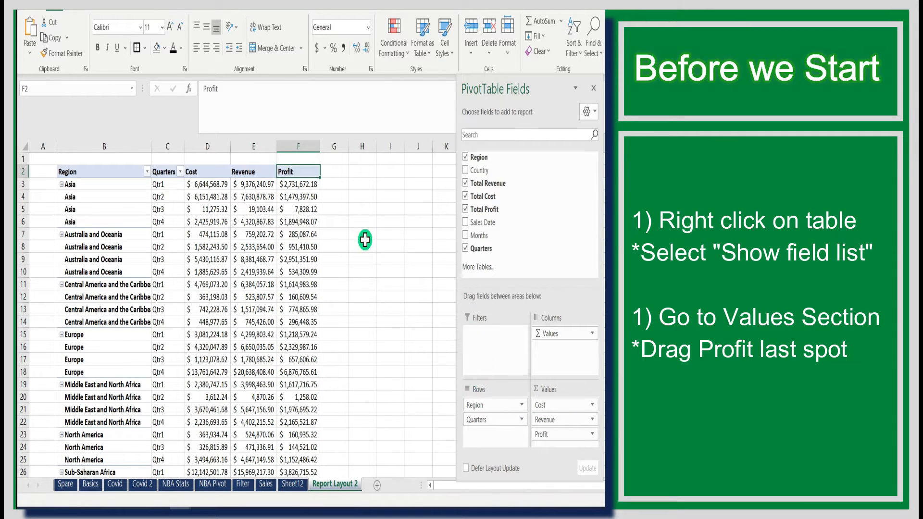
Highlight Profit values in F3:F29 greater than 2000000 with Light Red Fill with Dark Red Text using conditional formatting
{"action": "left_click_drag", "start_coordinate": [304, 185], "coordinate": [313, 458]}
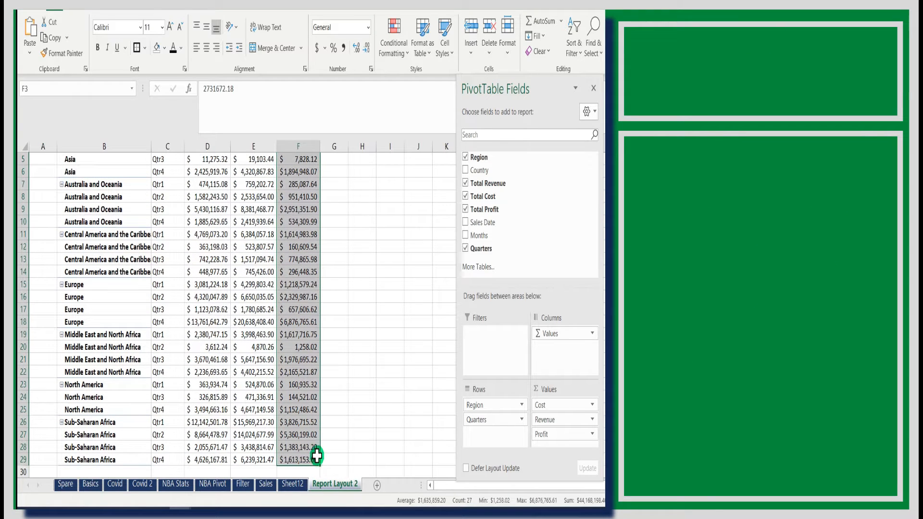
{"action": "left_click", "coordinate": [407, 52]}
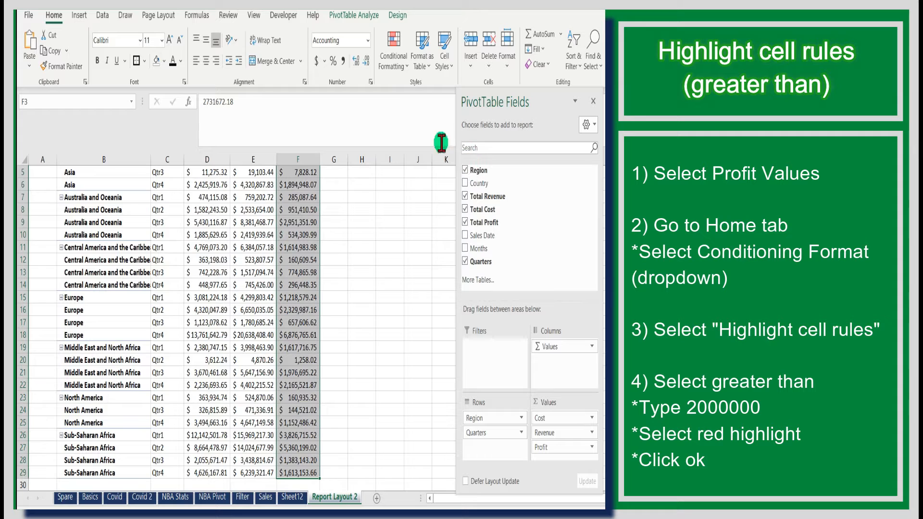
{"action": "left_click", "coordinate": [397, 60]}
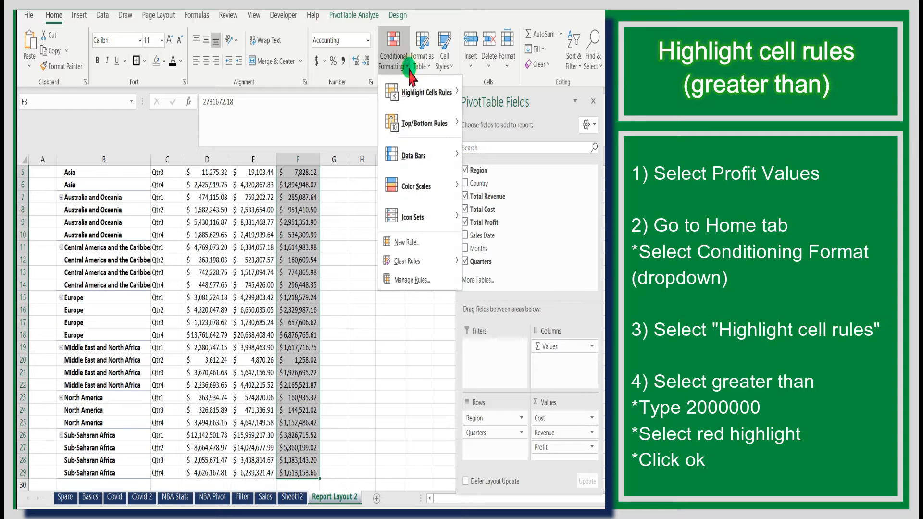
{"action": "mouse_move", "coordinate": [422, 96]}
{"action": "left_click", "coordinate": [505, 94]}
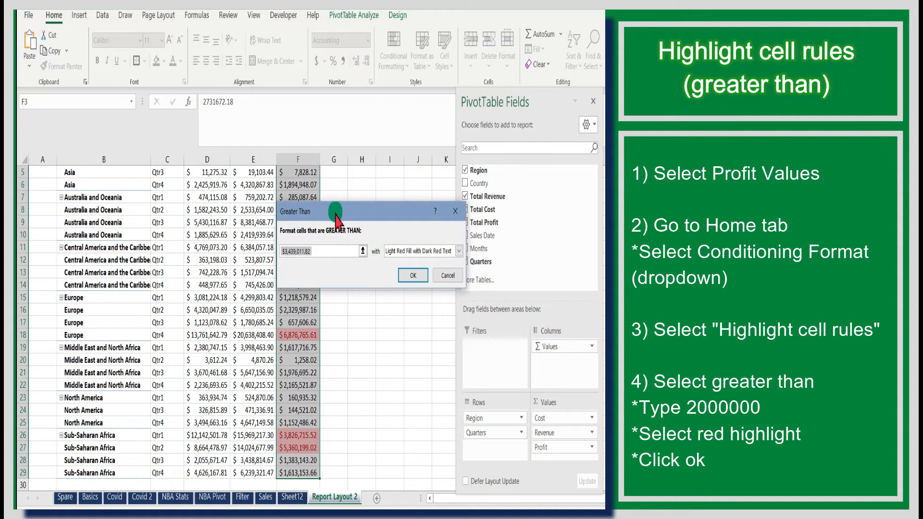
{"action": "left_click_drag", "start_coordinate": [337, 219], "coordinate": [371, 107]}
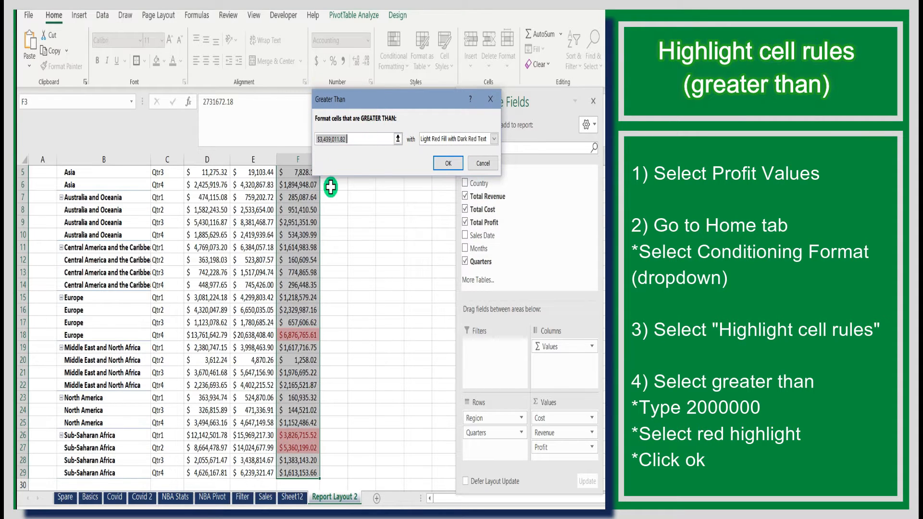
{"action": "type", "text": "2"}
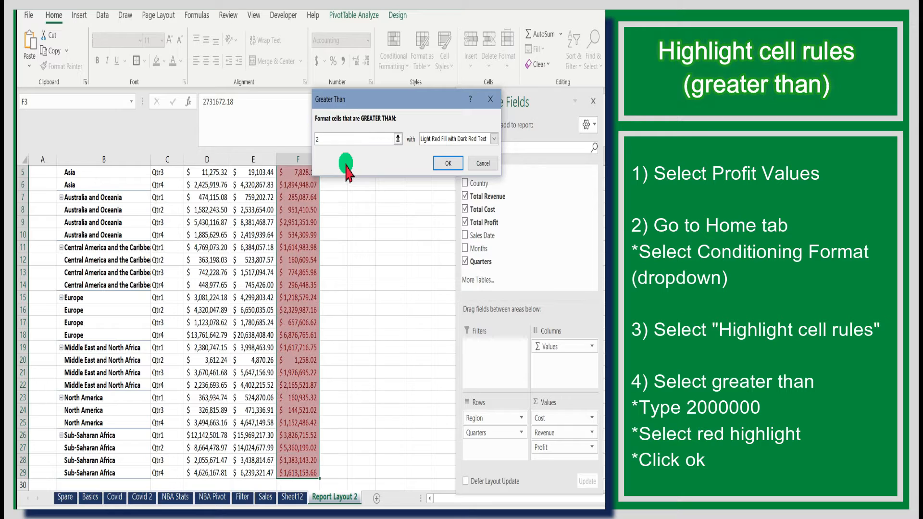
{"action": "type", "text": "0000"}
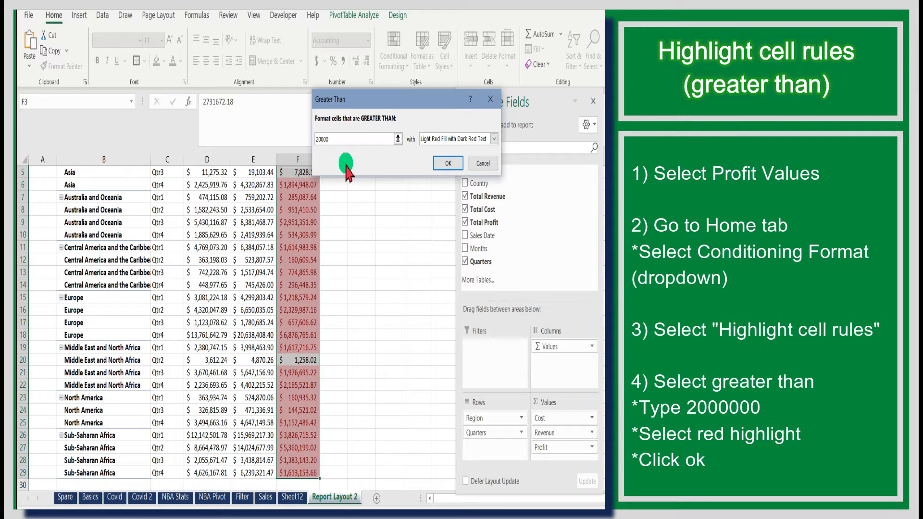
{"action": "type", "text": "00"}
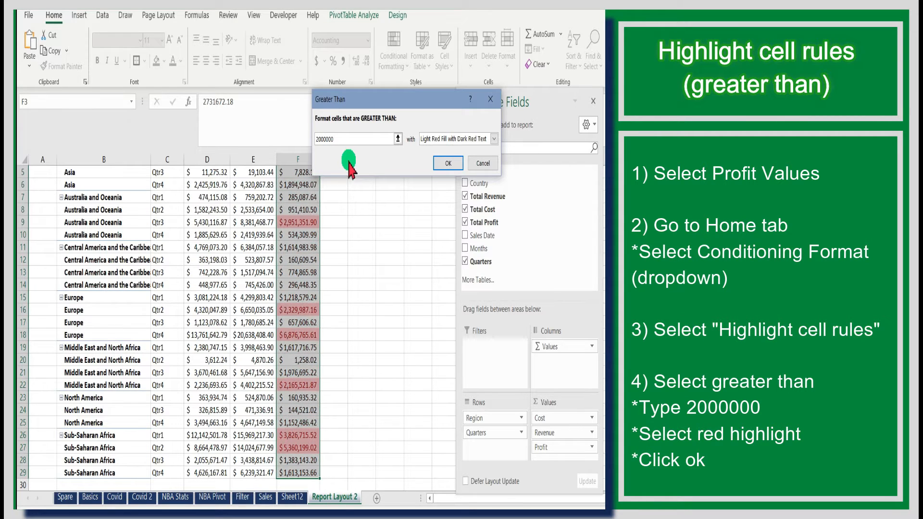
{"action": "left_click", "coordinate": [448, 163]}
Add a Less Than highlight rule to the Profit values for 1000000 with Green Fill with Dark Green Text
{"action": "scroll", "coordinate": [411, 250], "scroll_direction": "up", "scroll_amount": 2}
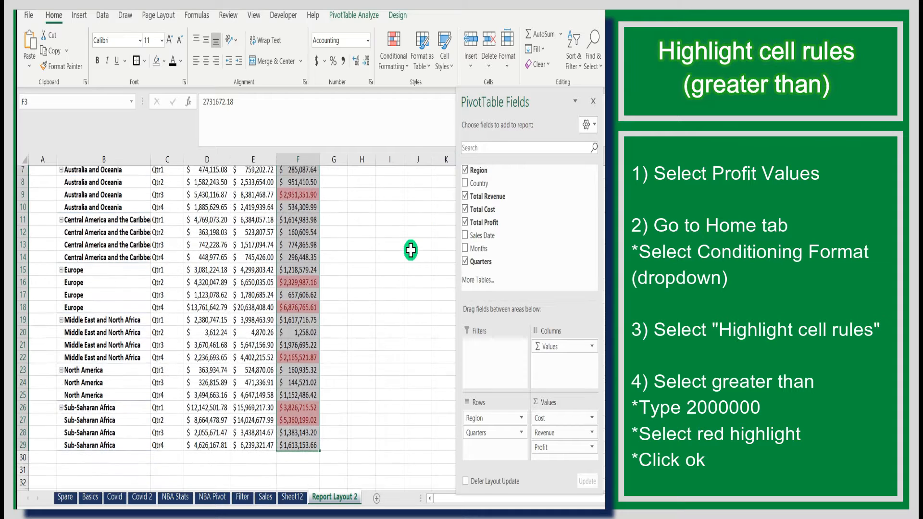
{"action": "scroll", "coordinate": [410, 250], "scroll_direction": "down", "scroll_amount": 1}
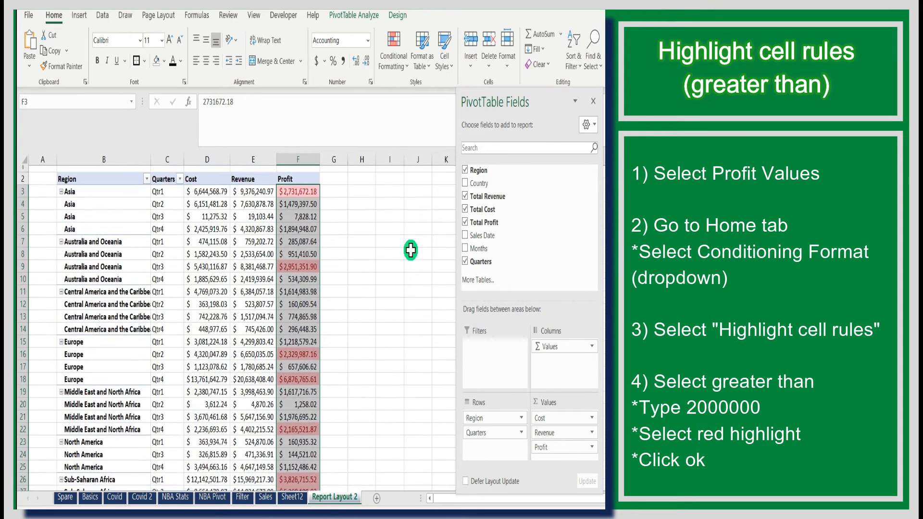
{"action": "scroll", "coordinate": [410, 250], "scroll_direction": "down", "scroll_amount": 2}
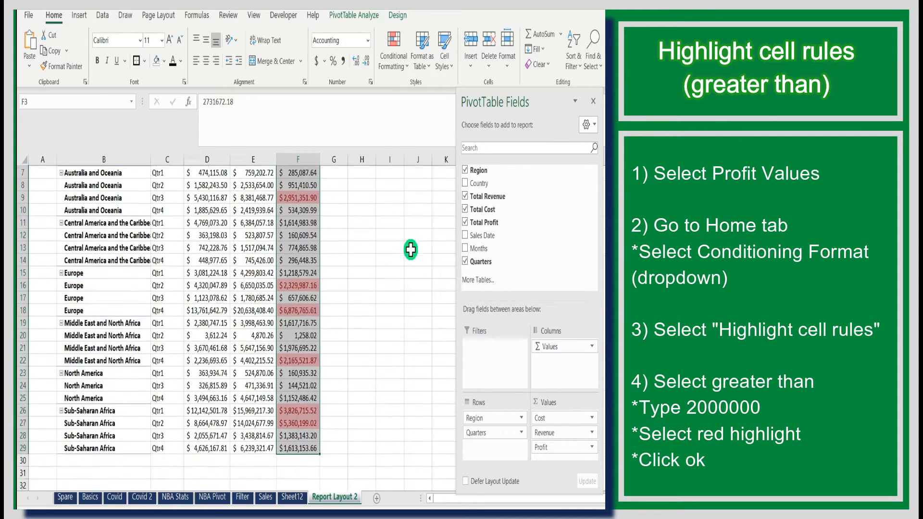
{"action": "scroll", "coordinate": [410, 250], "scroll_direction": "up", "scroll_amount": 3}
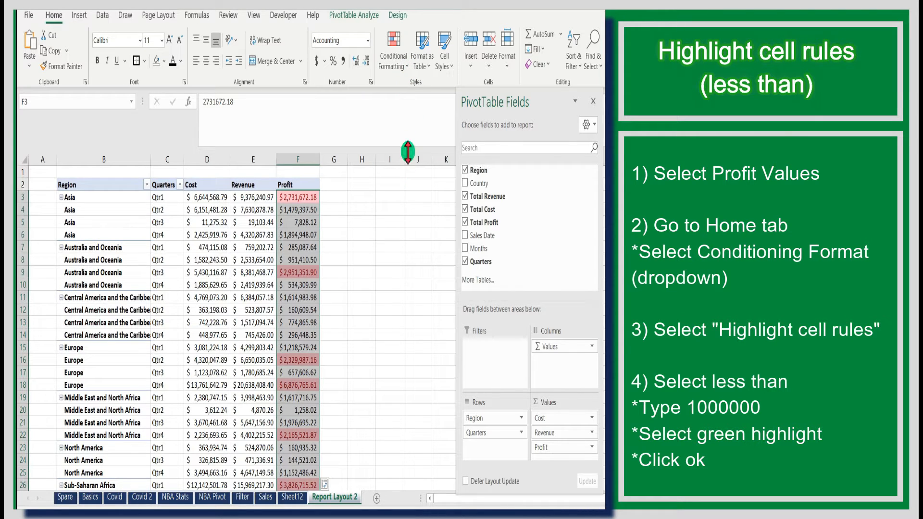
{"action": "left_click", "coordinate": [405, 71]}
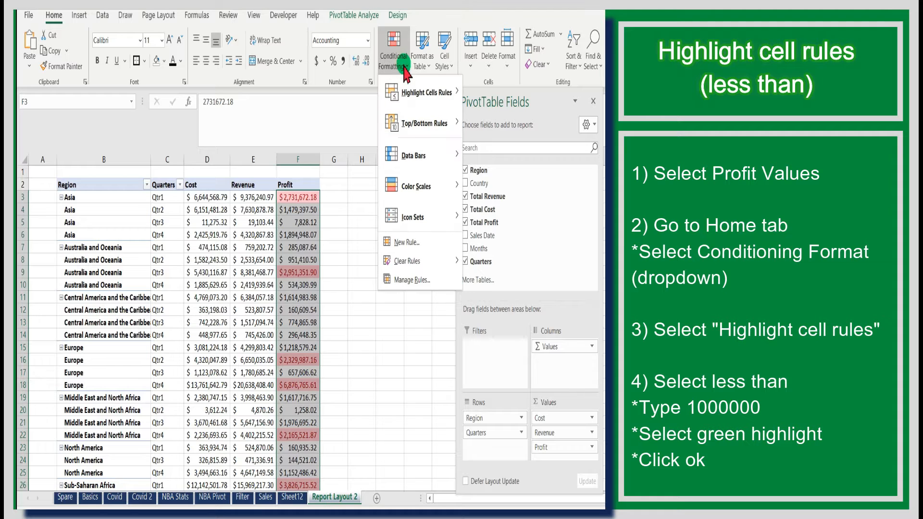
{"action": "left_click", "coordinate": [415, 93]}
{"action": "left_click", "coordinate": [489, 124]}
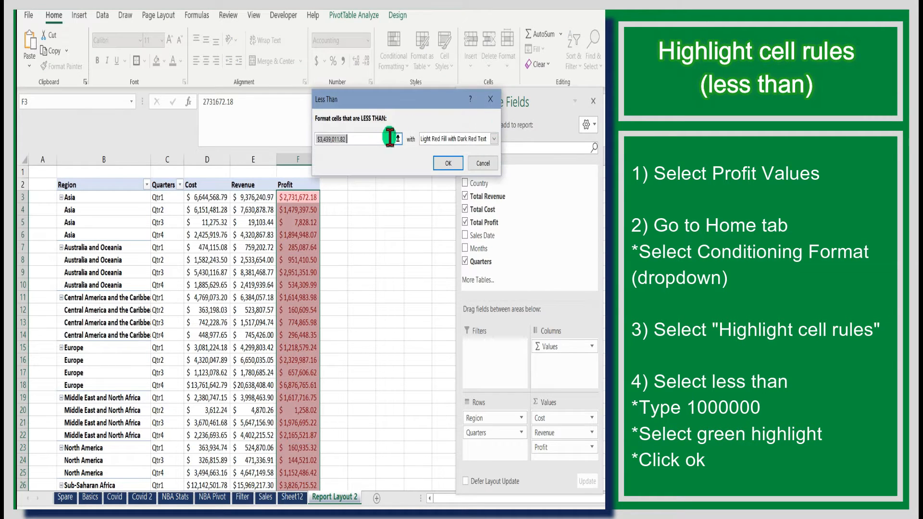
{"action": "type", "text": "100"}
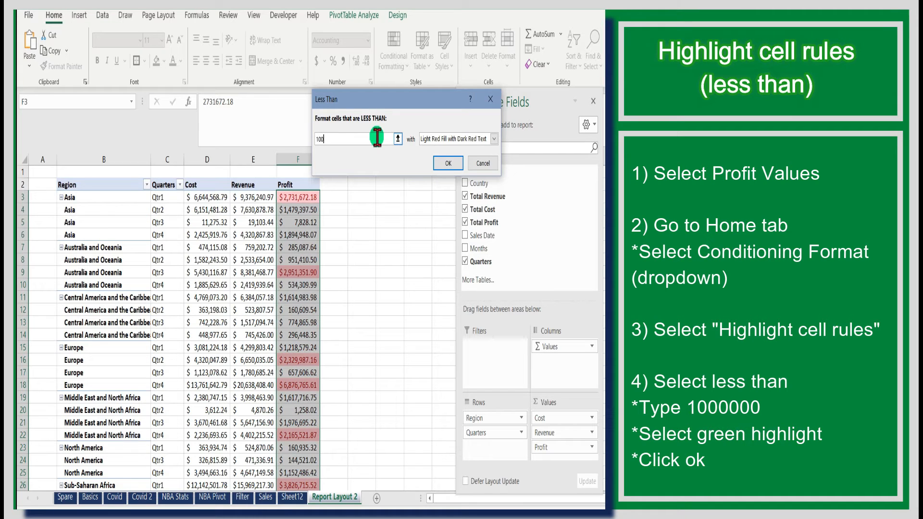
{"action": "type", "text": "0000"}
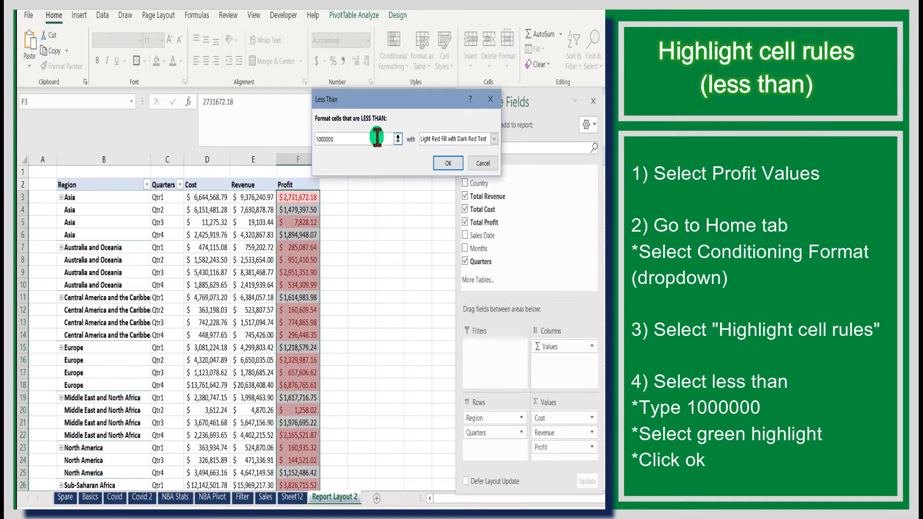
{"action": "left_click", "coordinate": [494, 138]}
{"action": "left_click", "coordinate": [474, 169]}
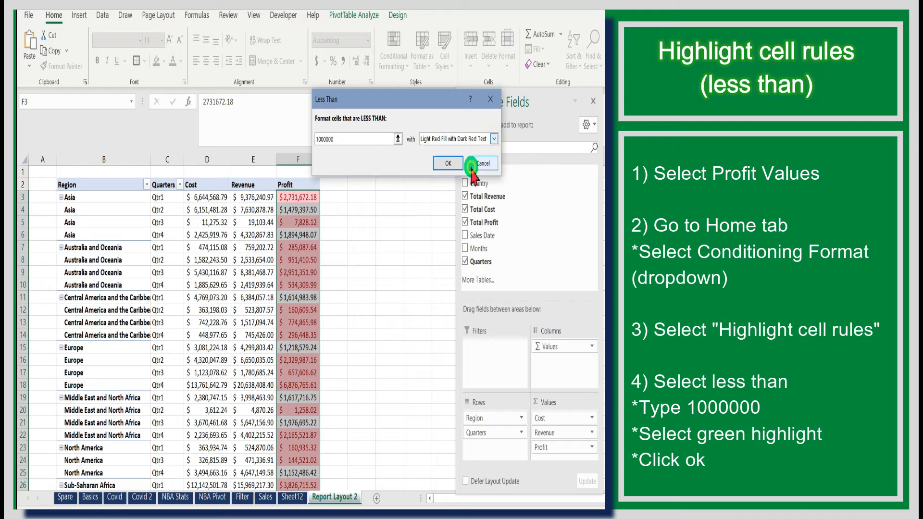
{"action": "left_click", "coordinate": [443, 161]}
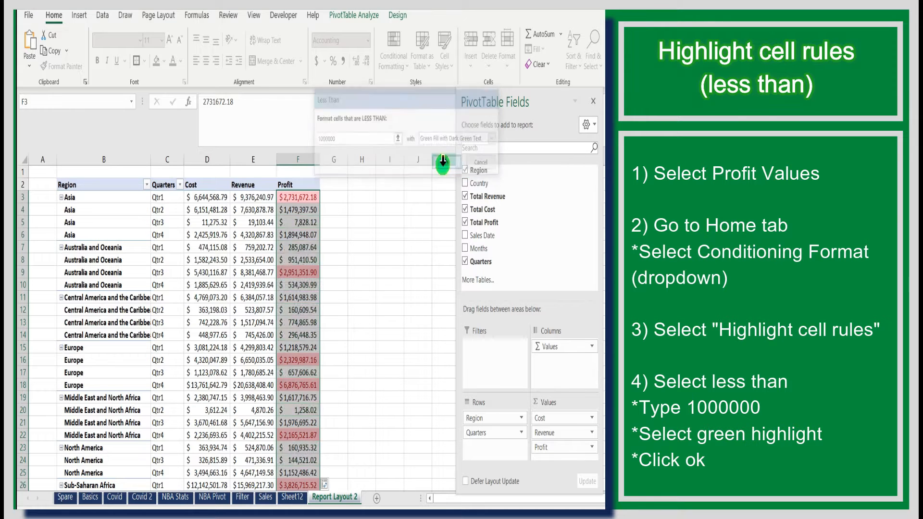
{"action": "left_click", "coordinate": [409, 245]}
Clear the conditional formatting rules from the entire sheet
{"action": "scroll", "coordinate": [408, 240], "scroll_direction": "down", "scroll_amount": 2}
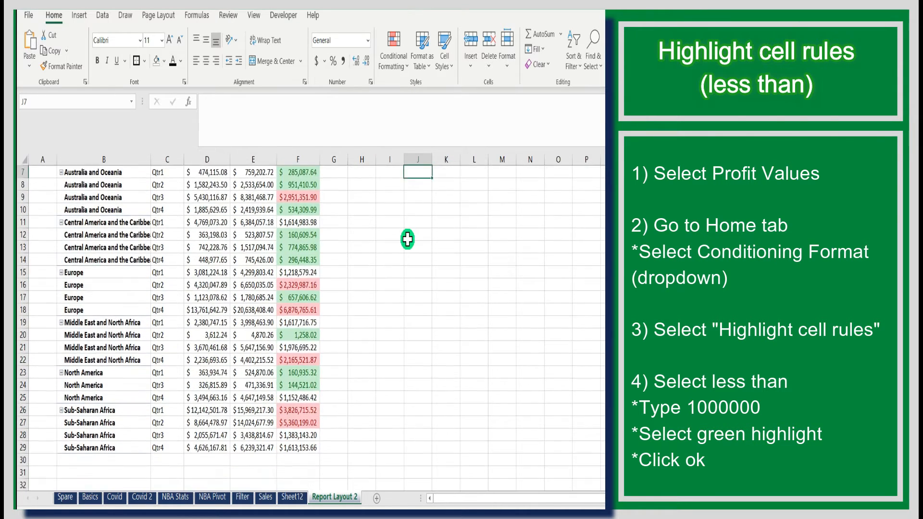
{"action": "scroll", "coordinate": [408, 239], "scroll_direction": "up", "scroll_amount": 1}
{"action": "scroll", "coordinate": [408, 238], "scroll_direction": "up", "scroll_amount": 1}
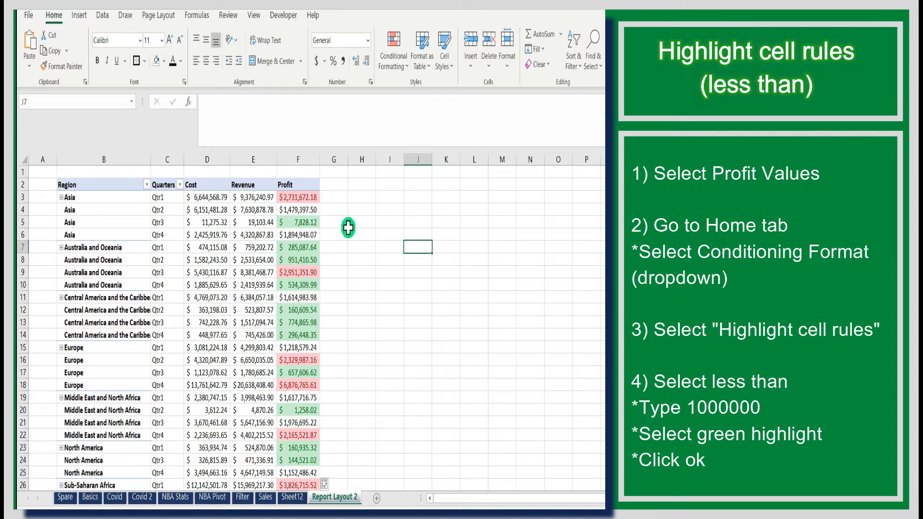
{"action": "scroll", "coordinate": [312, 327], "scroll_direction": "down", "scroll_amount": 1}
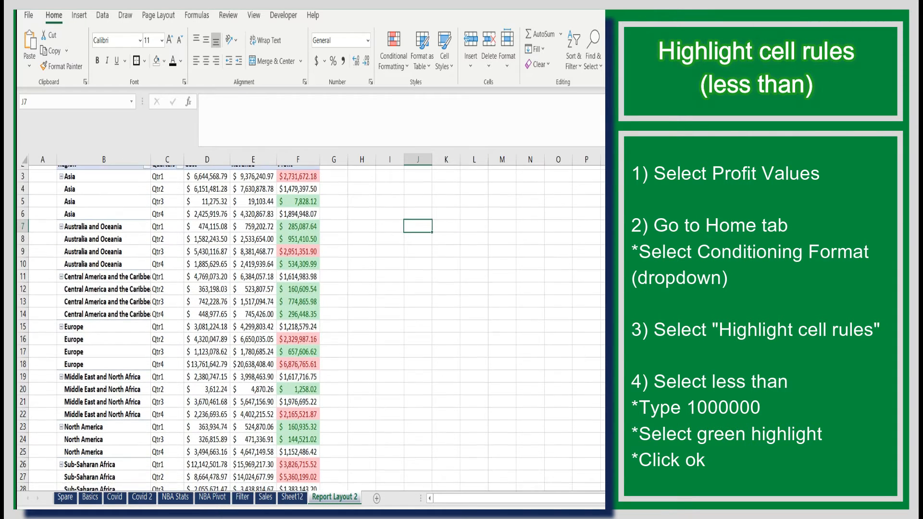
{"action": "scroll", "coordinate": [312, 327], "scroll_direction": "up", "scroll_amount": 1}
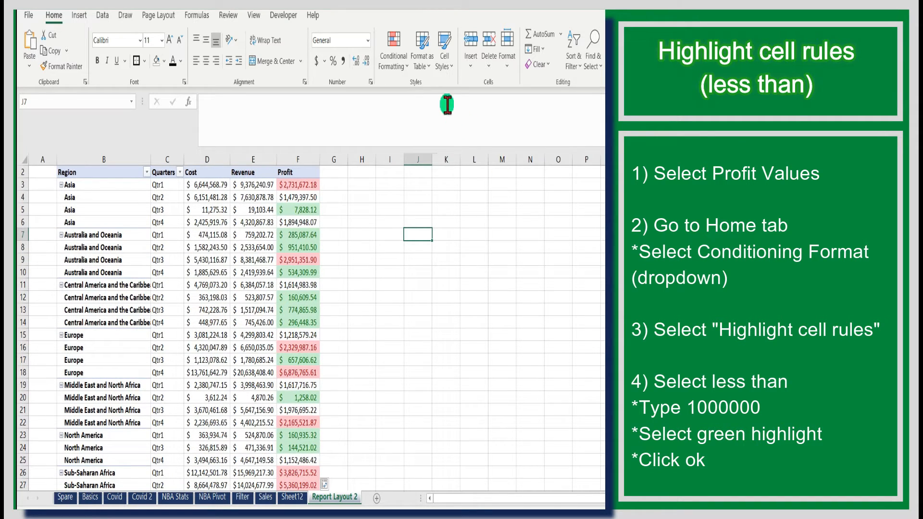
{"action": "left_click", "coordinate": [396, 55]}
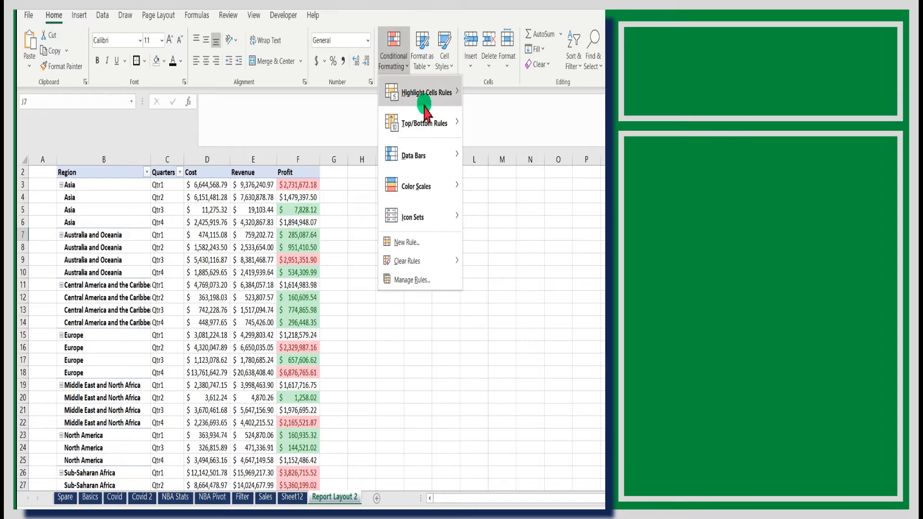
{"action": "mouse_move", "coordinate": [424, 262]}
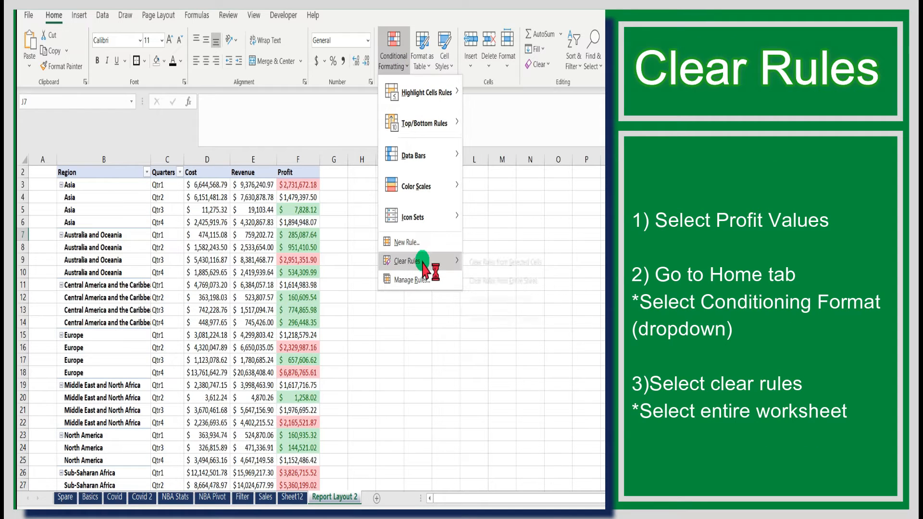
{"action": "left_click", "coordinate": [495, 284]}
{"action": "left_click", "coordinate": [494, 274]}
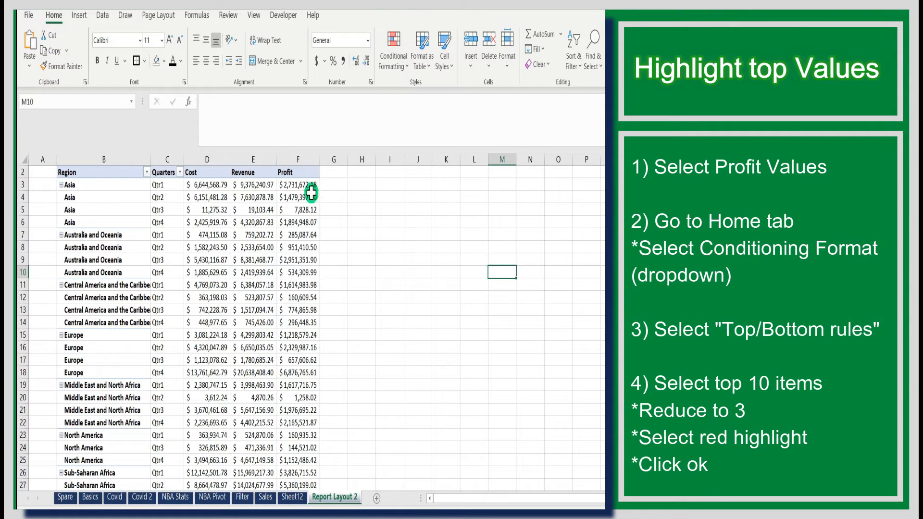
Highlight the top 3 Profit values in F3:F29 with Light Red Fill with Dark Red Text using a Top 10 Items rule
{"action": "left_click_drag", "start_coordinate": [311, 187], "coordinate": [298, 466]}
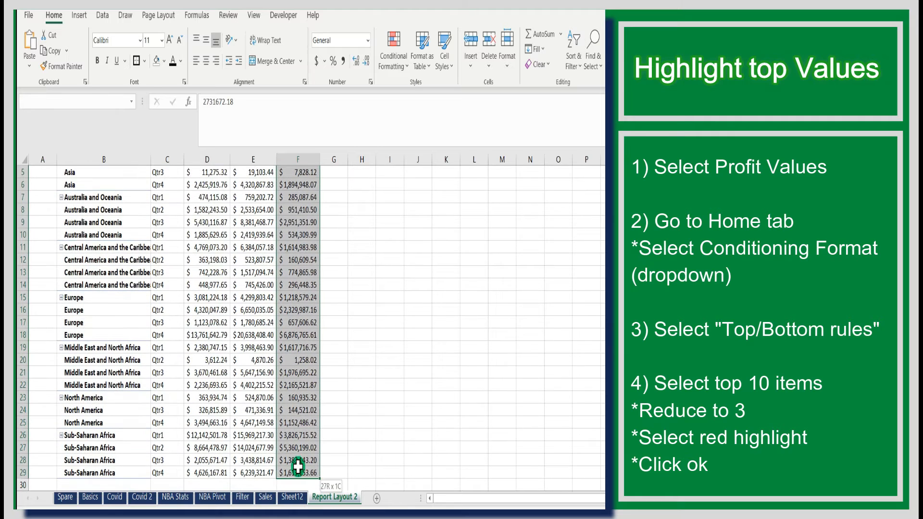
{"action": "left_click", "coordinate": [406, 67]}
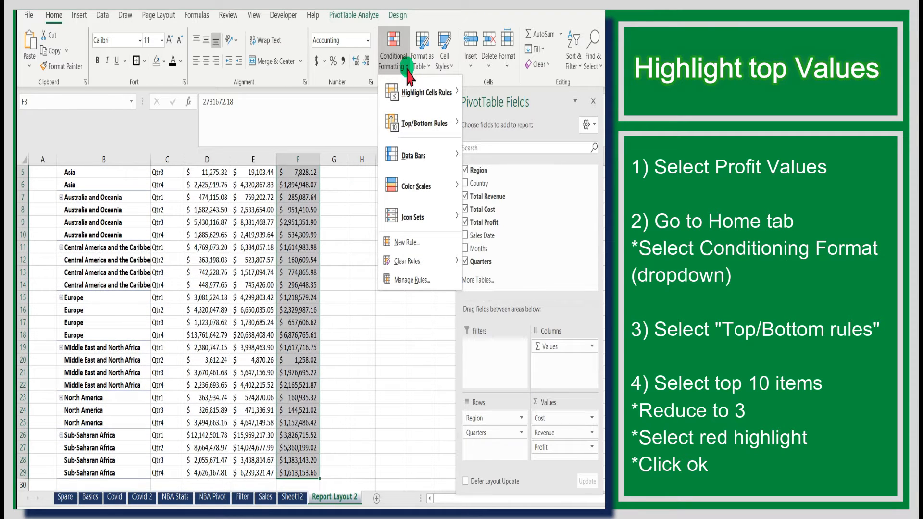
{"action": "left_click", "coordinate": [413, 125]}
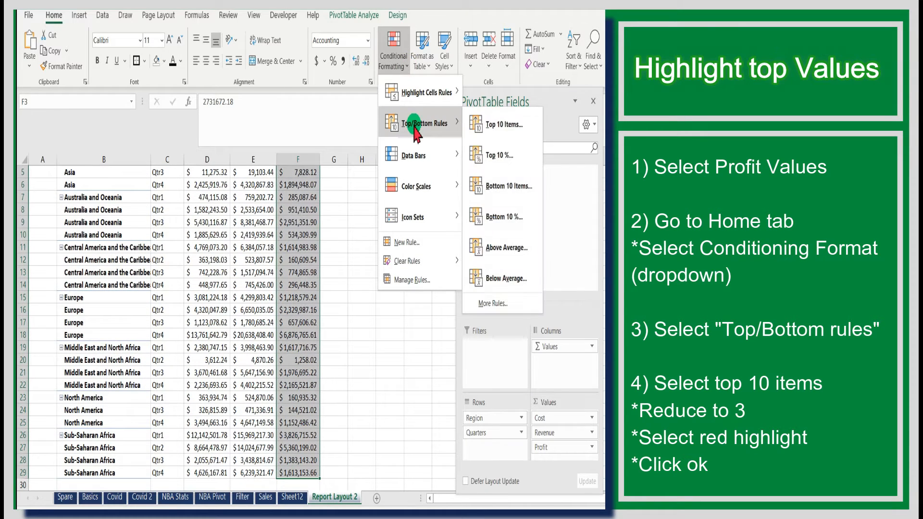
{"action": "left_click", "coordinate": [484, 125]}
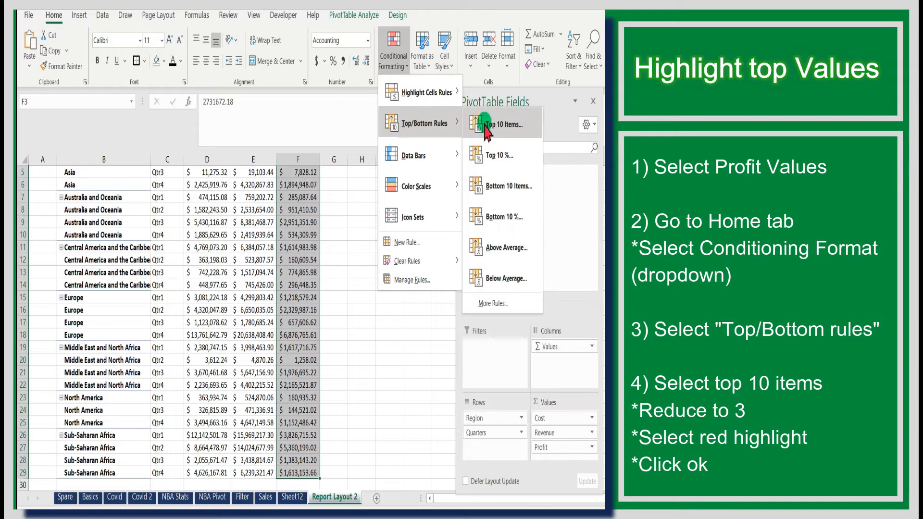
{"action": "left_click", "coordinate": [368, 128]}
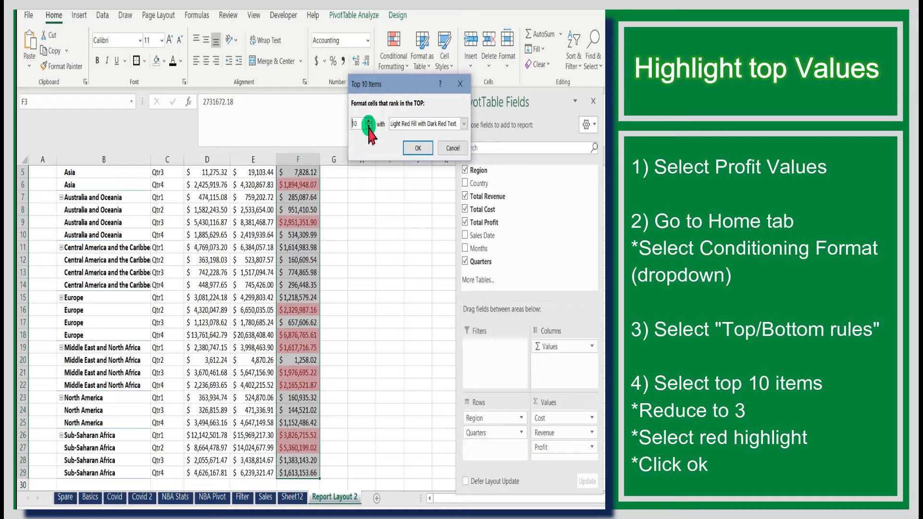
{"action": "left_click", "coordinate": [369, 128]}
{"action": "left_click", "coordinate": [368, 128]}
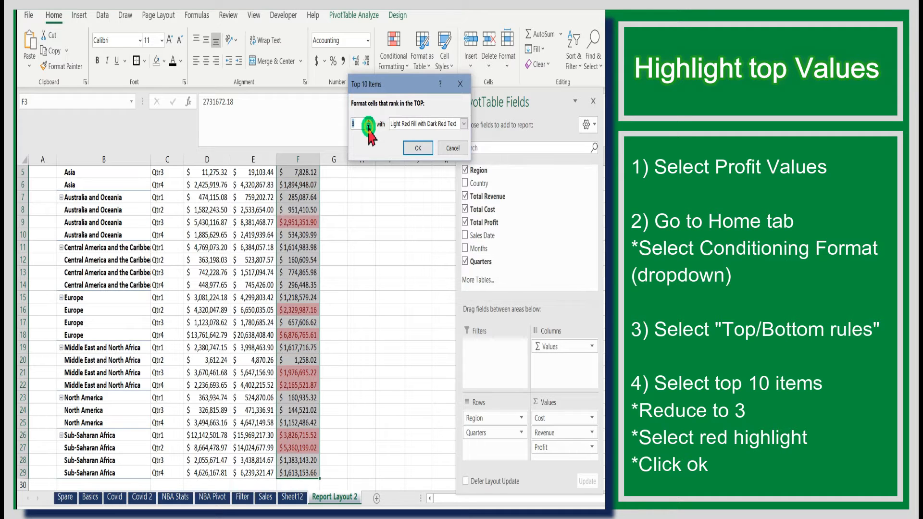
{"action": "left_click", "coordinate": [369, 128]}
{"action": "left_click", "coordinate": [368, 128]}
{"action": "left_click", "coordinate": [368, 128]}
{"action": "left_click", "coordinate": [369, 128]}
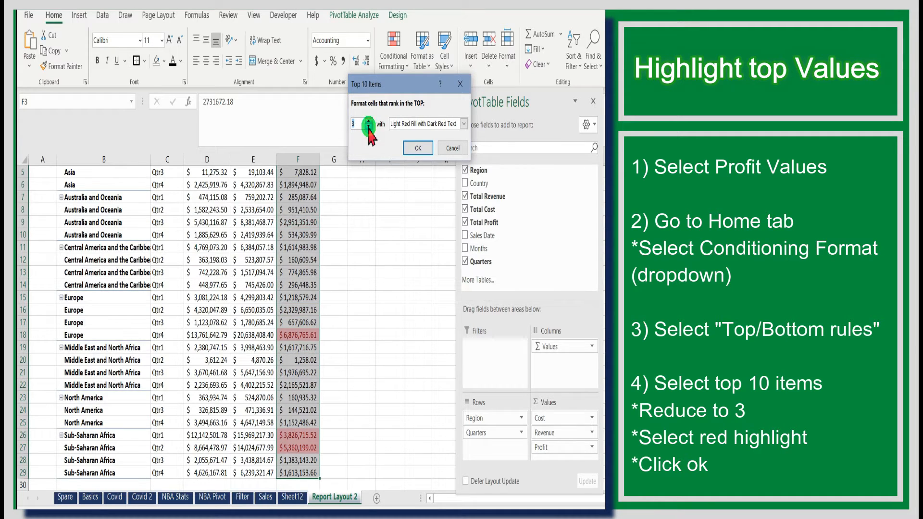
{"action": "left_click", "coordinate": [416, 147]}
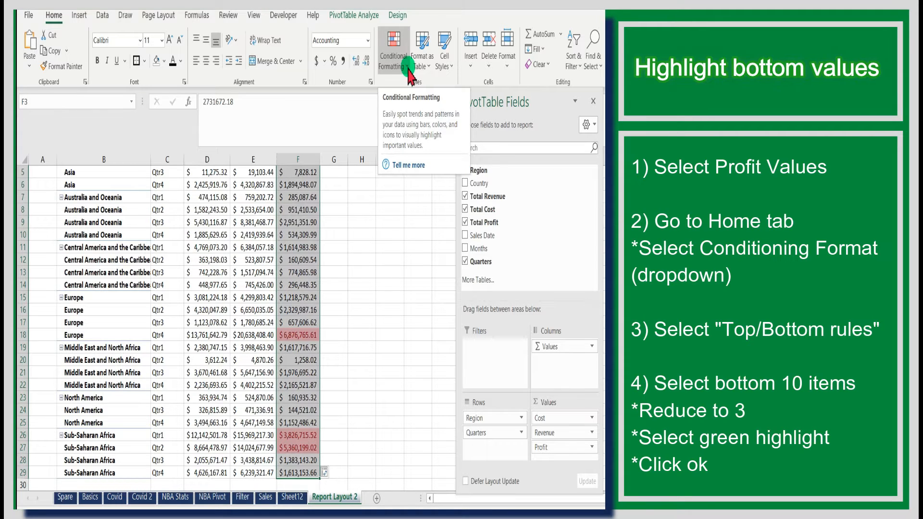
Add a Bottom 10 Items rule to the Profit values, reduced to 3 items, with Green Fill with Dark Green Text
{"action": "left_click", "coordinate": [408, 70]}
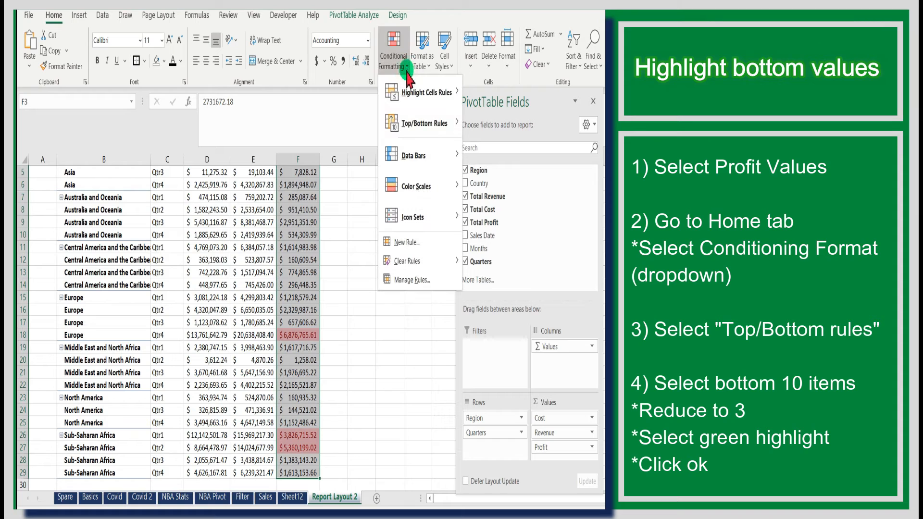
{"action": "left_click", "coordinate": [406, 125]}
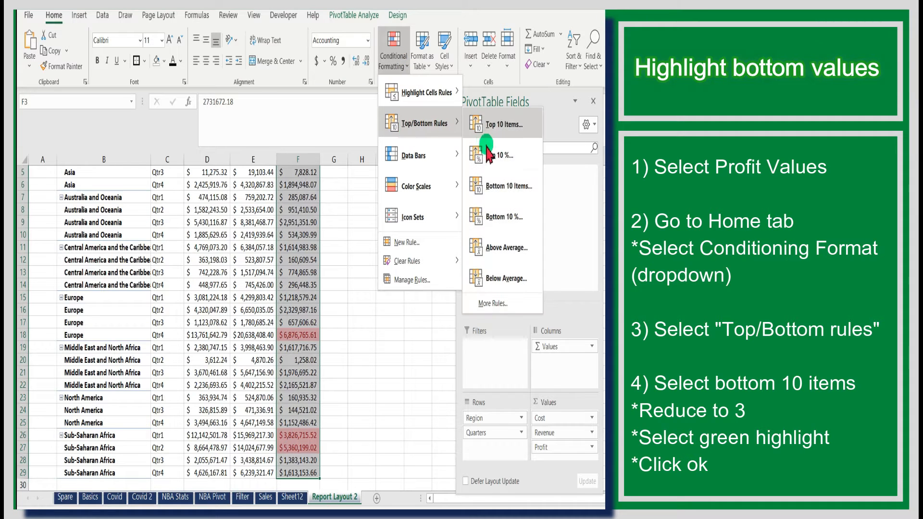
{"action": "left_click", "coordinate": [500, 191]}
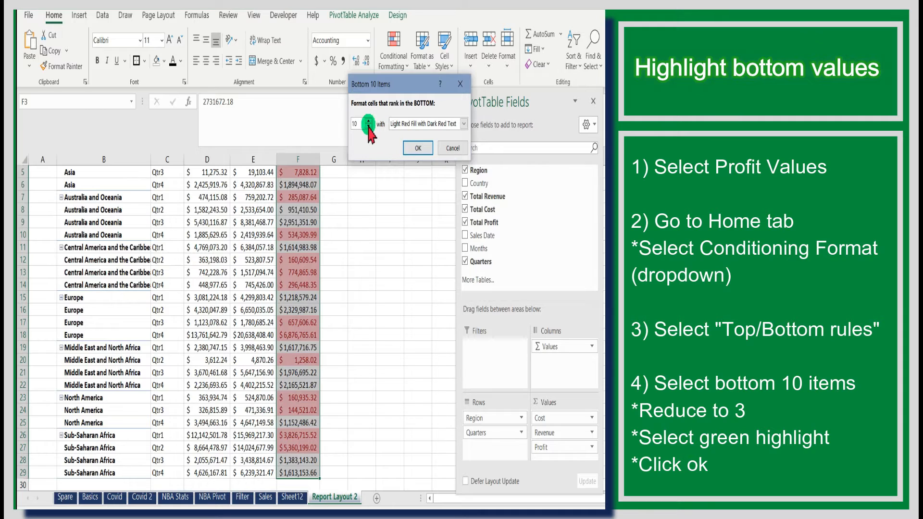
{"action": "left_click", "coordinate": [369, 126]}
{"action": "left_click", "coordinate": [368, 126]}
{"action": "left_click", "coordinate": [369, 125]}
{"action": "left_click", "coordinate": [368, 126]}
{"action": "left_click", "coordinate": [368, 126]}
{"action": "left_click", "coordinate": [369, 126]}
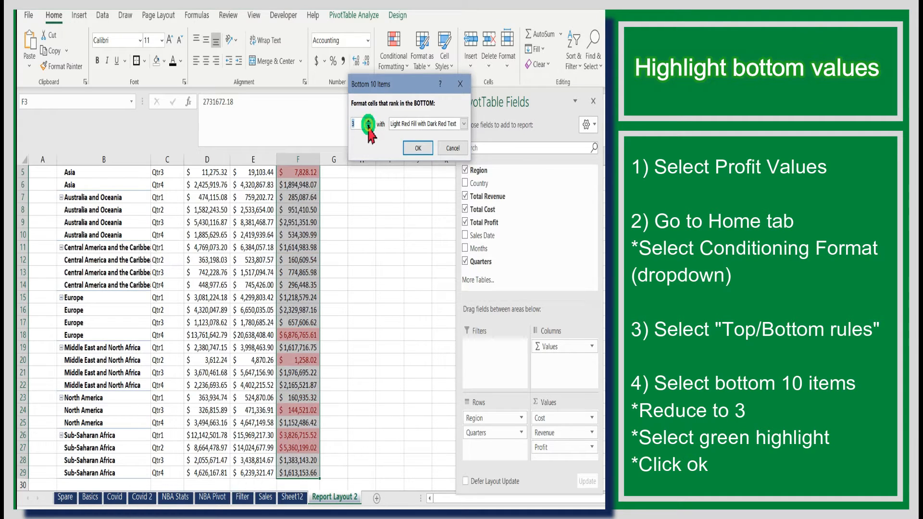
{"action": "left_click", "coordinate": [463, 124]}
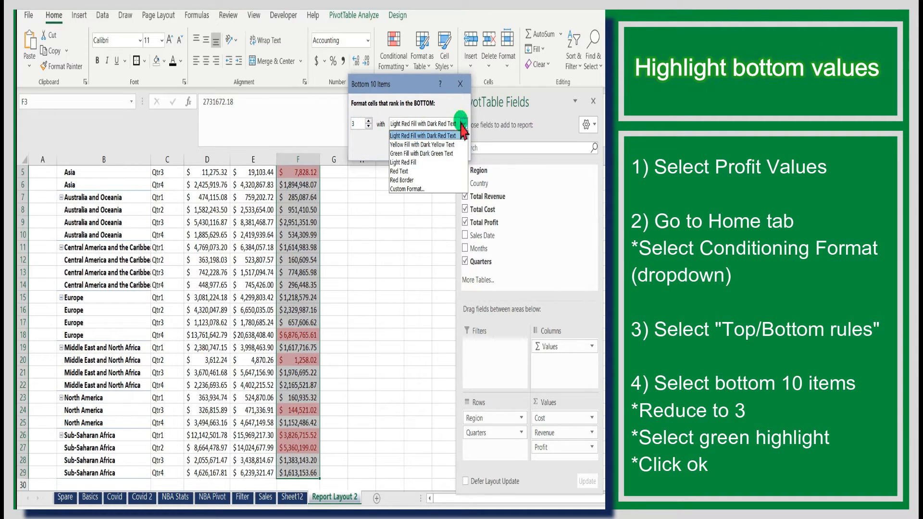
{"action": "left_click", "coordinate": [430, 153]}
{"action": "left_click", "coordinate": [425, 152]}
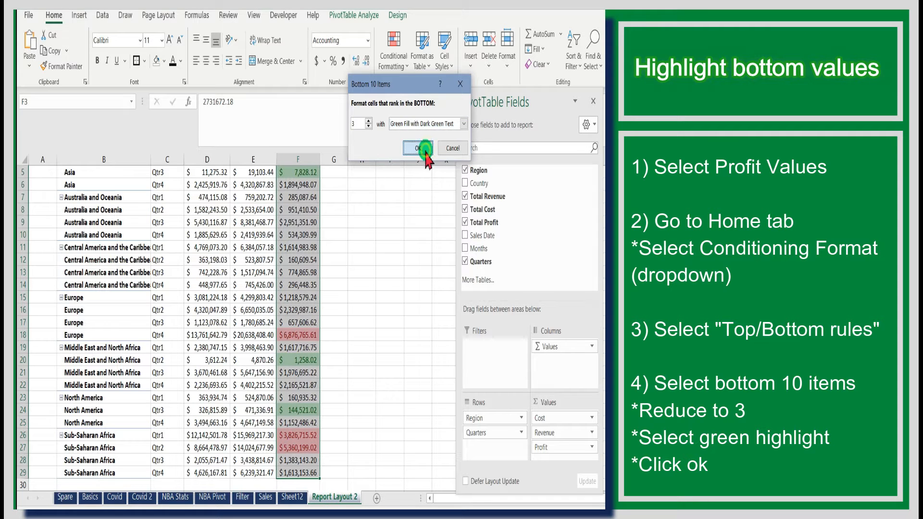
Deselect the Profit values and review the top and bottom highlights throughout the PivotTable
{"action": "scroll", "coordinate": [236, 328], "scroll_direction": "up", "scroll_amount": 1}
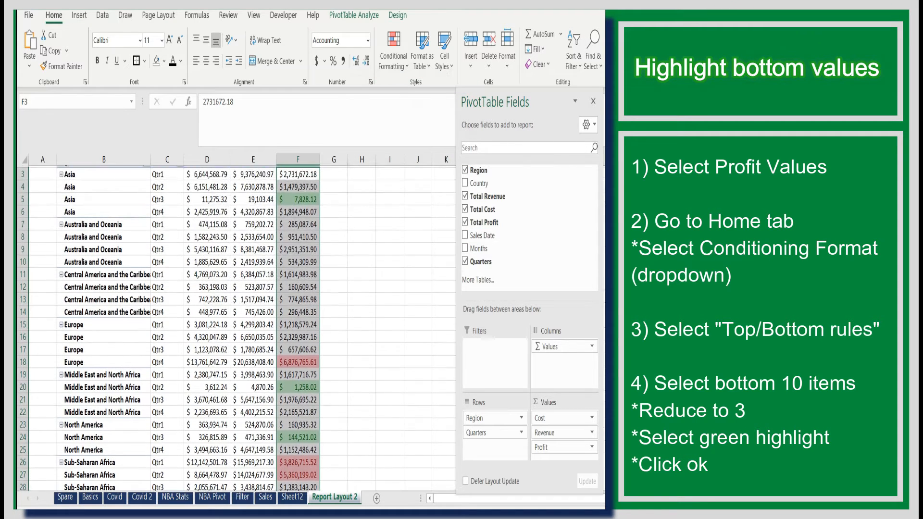
{"action": "scroll", "coordinate": [236, 328], "scroll_direction": "down", "scroll_amount": 1}
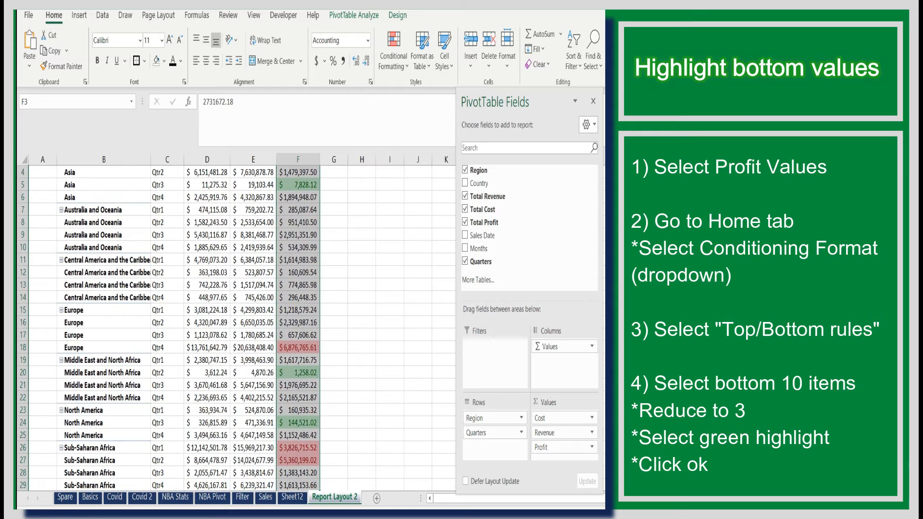
{"action": "scroll", "coordinate": [437, 385], "scroll_direction": "down", "scroll_amount": 1}
{"action": "left_click", "coordinate": [429, 373]}
{"action": "scroll", "coordinate": [430, 371], "scroll_direction": "up", "scroll_amount": 1}
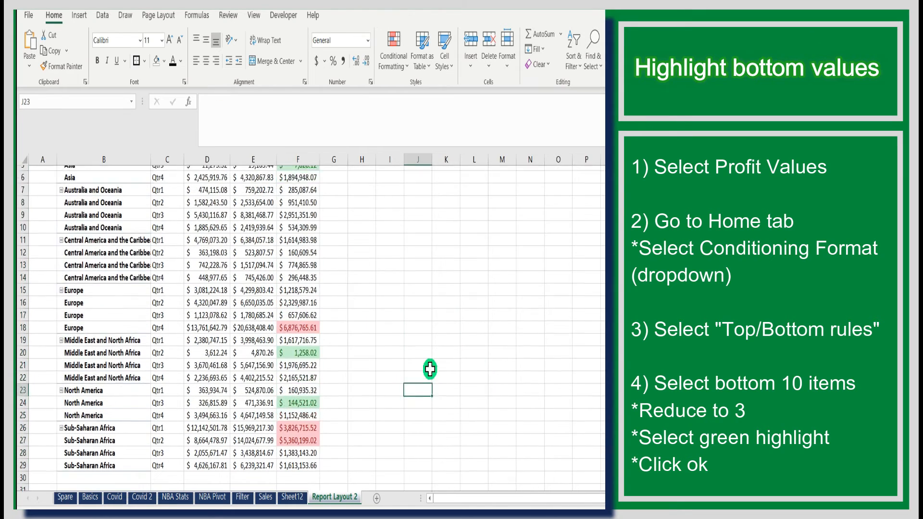
{"action": "scroll", "coordinate": [430, 368], "scroll_direction": "up", "scroll_amount": 1}
{"action": "scroll", "coordinate": [432, 368], "scroll_direction": "down", "scroll_amount": 1}
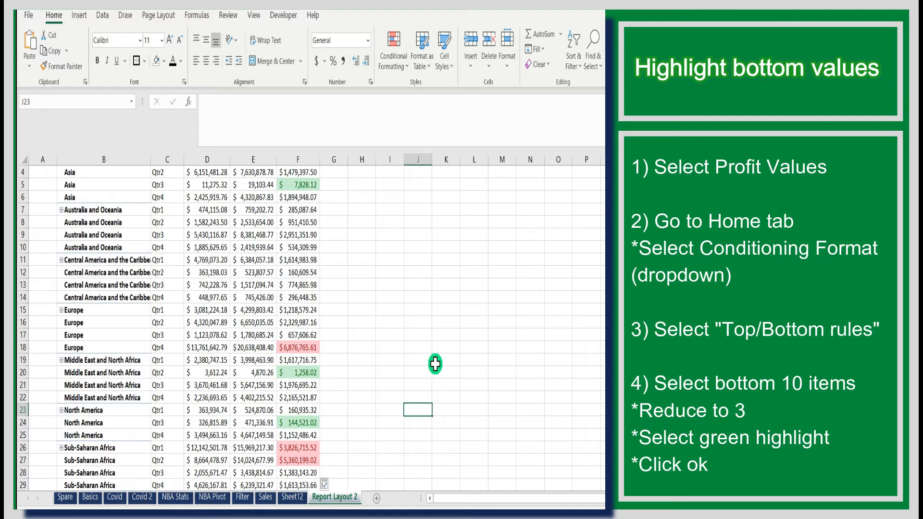
{"action": "scroll", "coordinate": [438, 359], "scroll_direction": "up", "scroll_amount": 1}
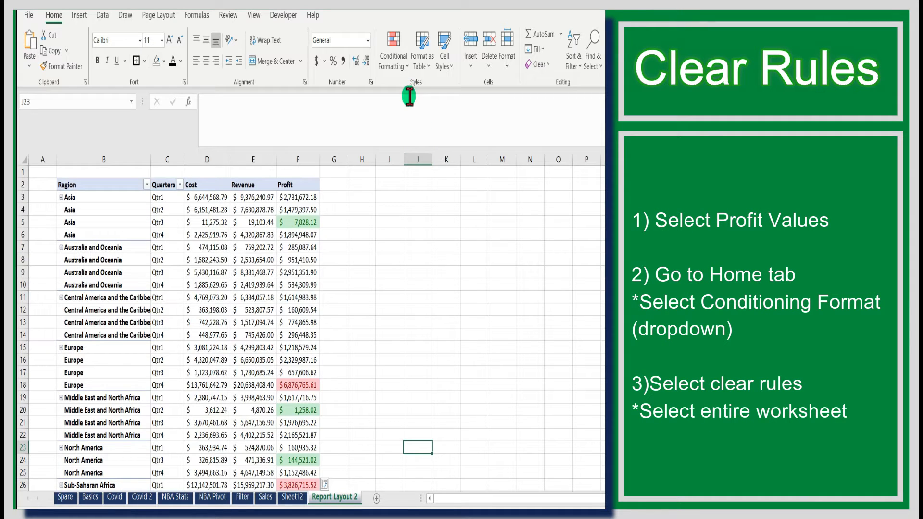
Clear the top and bottom conditional formatting rules from the entire sheet
{"action": "left_click", "coordinate": [406, 67]}
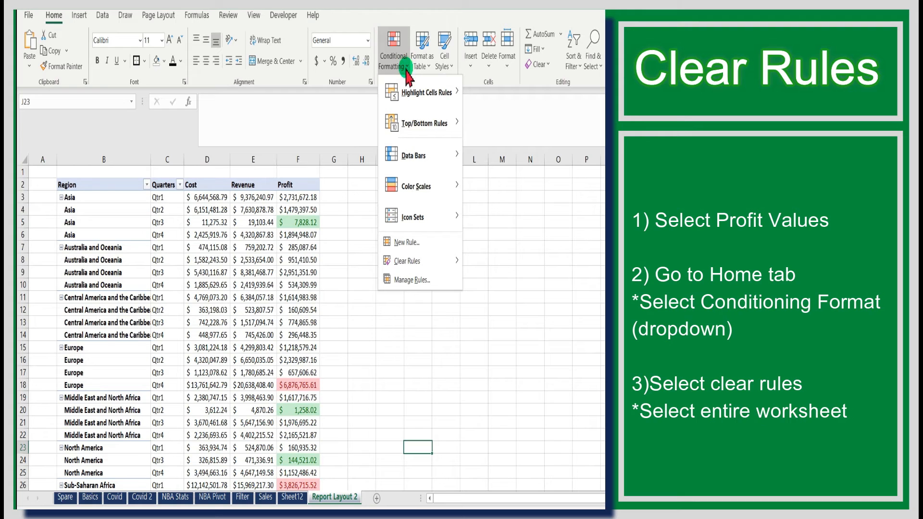
{"action": "left_click", "coordinate": [416, 261]}
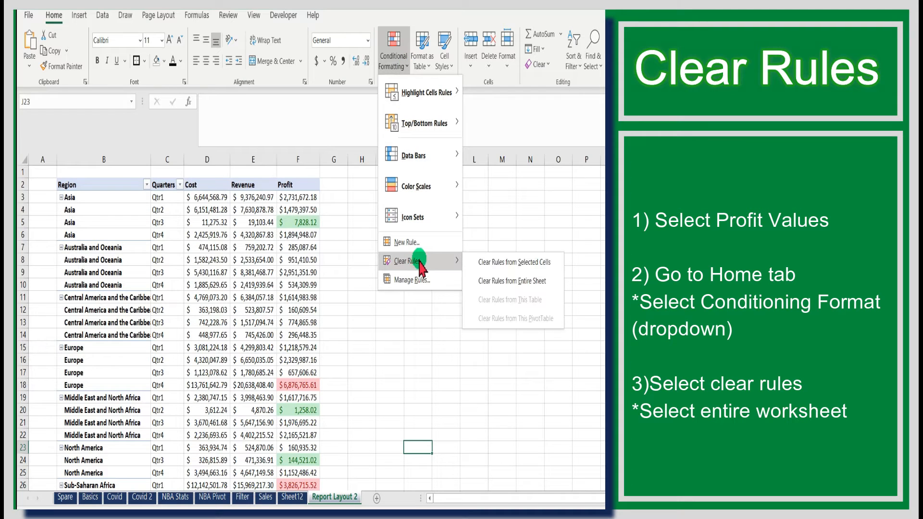
{"action": "left_click", "coordinate": [483, 281]}
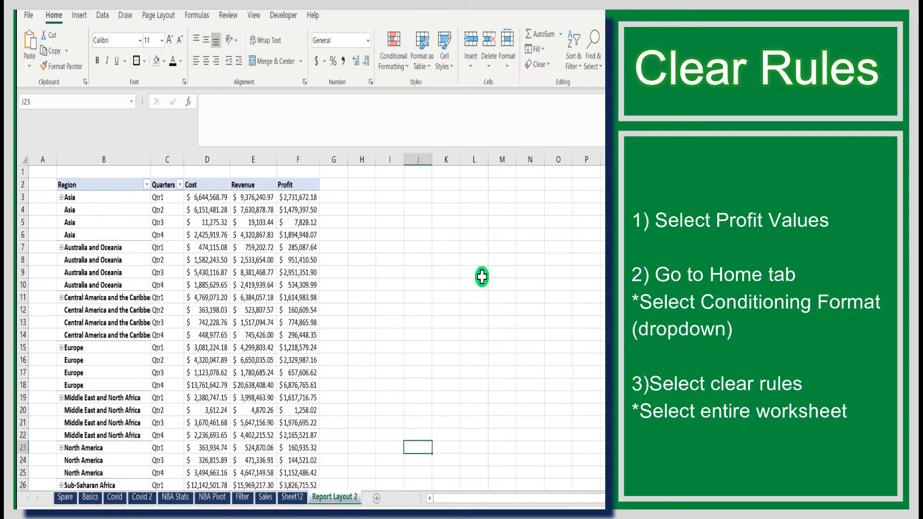
Apply blue gradient-fill data bars to the Profit values in F3:F29
{"action": "left_click_drag", "start_coordinate": [309, 199], "coordinate": [314, 485]}
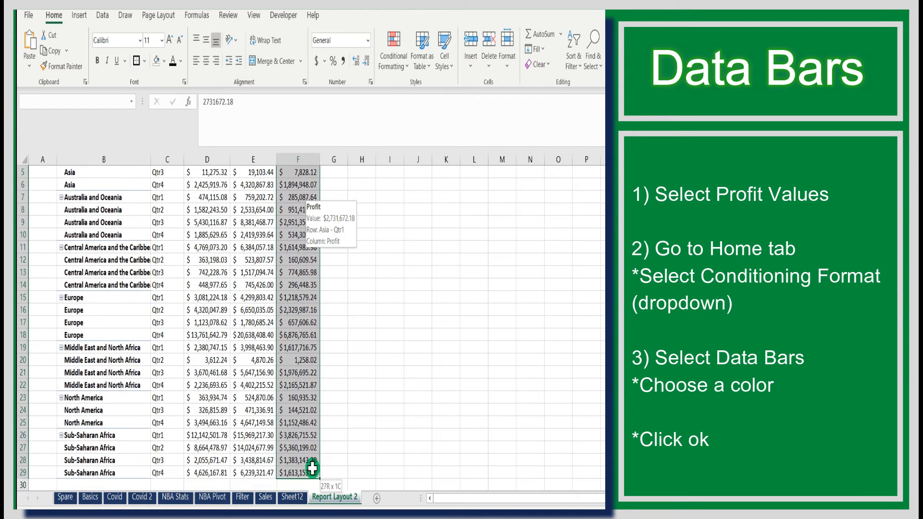
{"action": "left_click", "coordinate": [407, 68]}
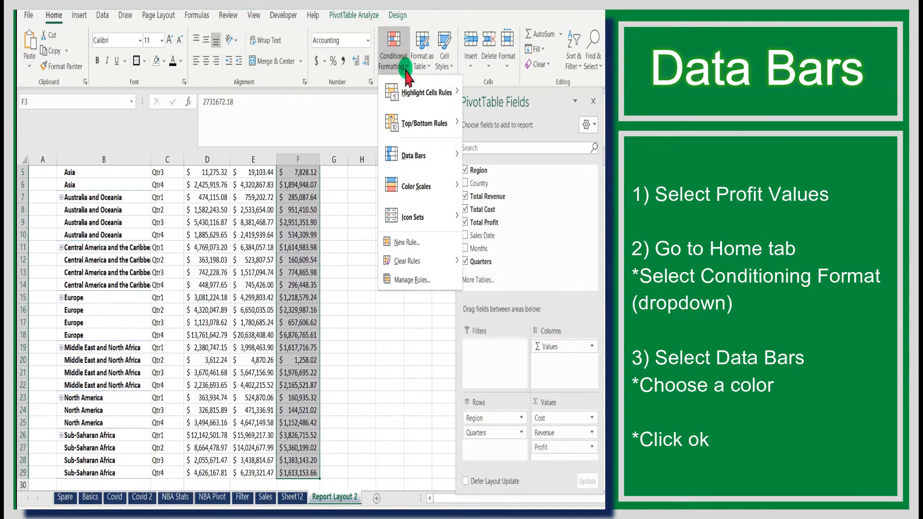
{"action": "left_click", "coordinate": [434, 151]}
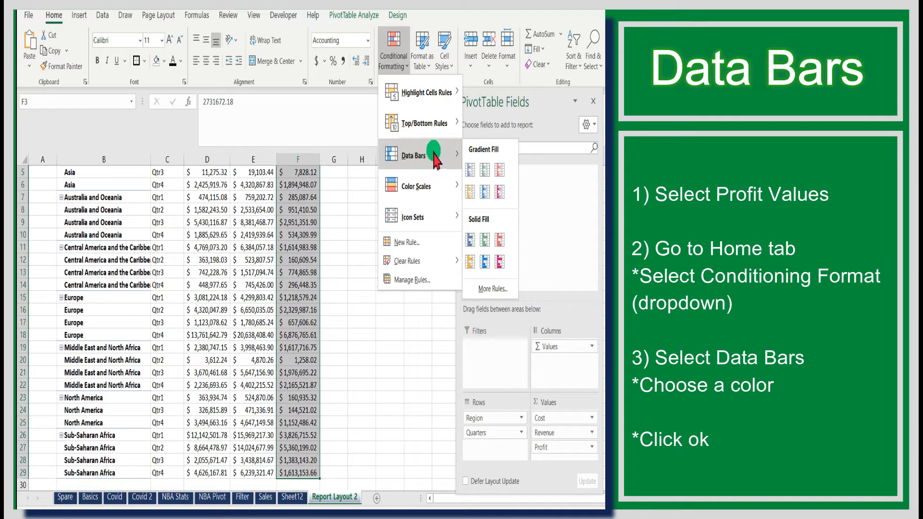
{"action": "left_click", "coordinate": [469, 168]}
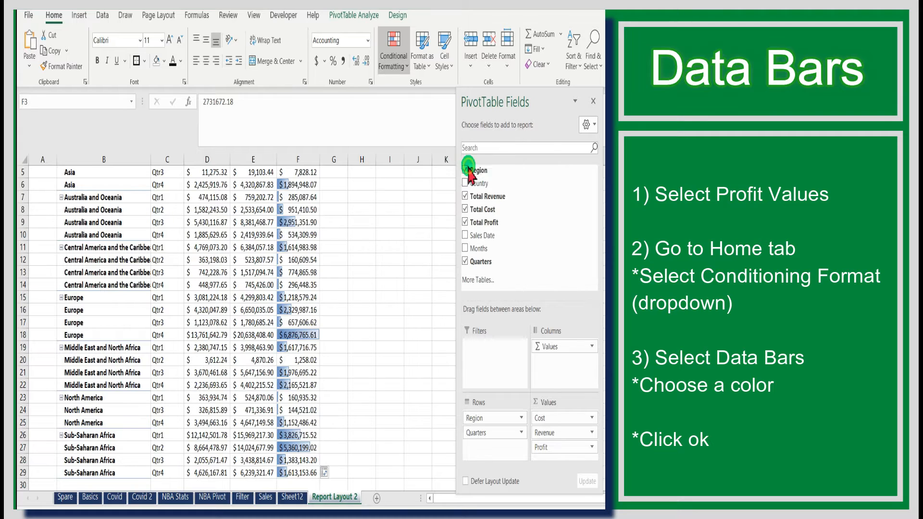
Compare the data bars in the Profit column, checking Asia Qtr3 against Europe Qtr4
{"action": "left_click", "coordinate": [392, 230]}
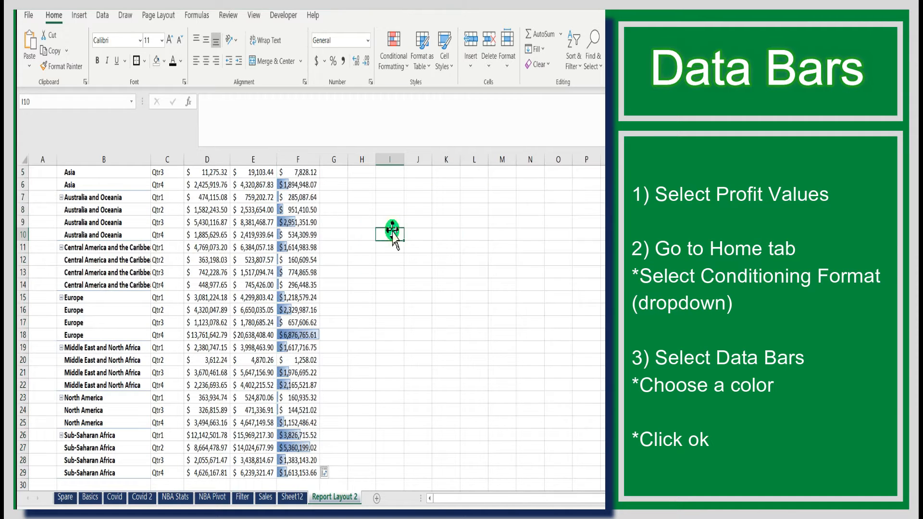
{"action": "scroll", "coordinate": [385, 230], "scroll_direction": "up", "scroll_amount": 1}
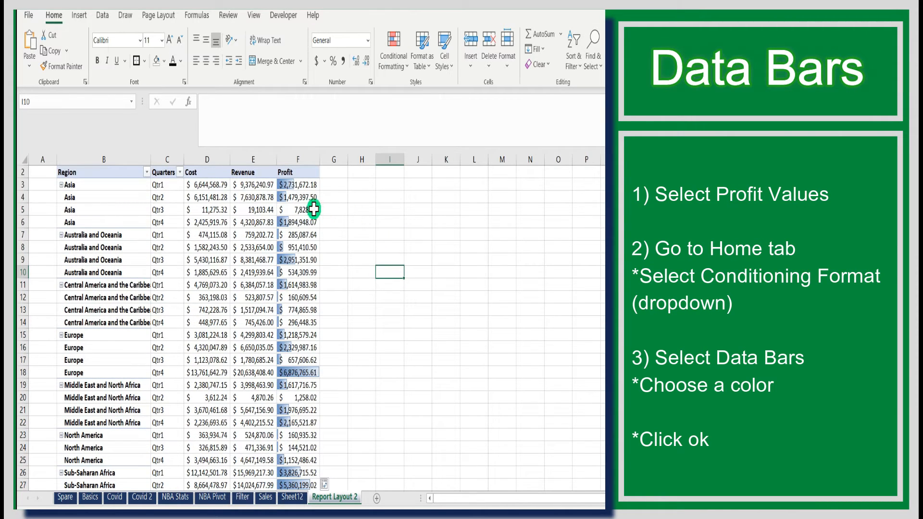
{"action": "left_click", "coordinate": [299, 210]}
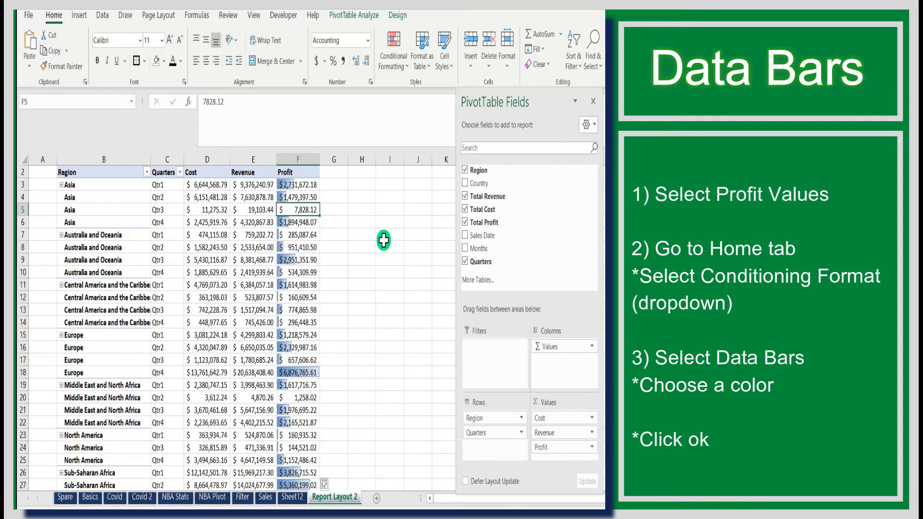
{"action": "scroll", "coordinate": [336, 257], "scroll_direction": "down", "scroll_amount": 2}
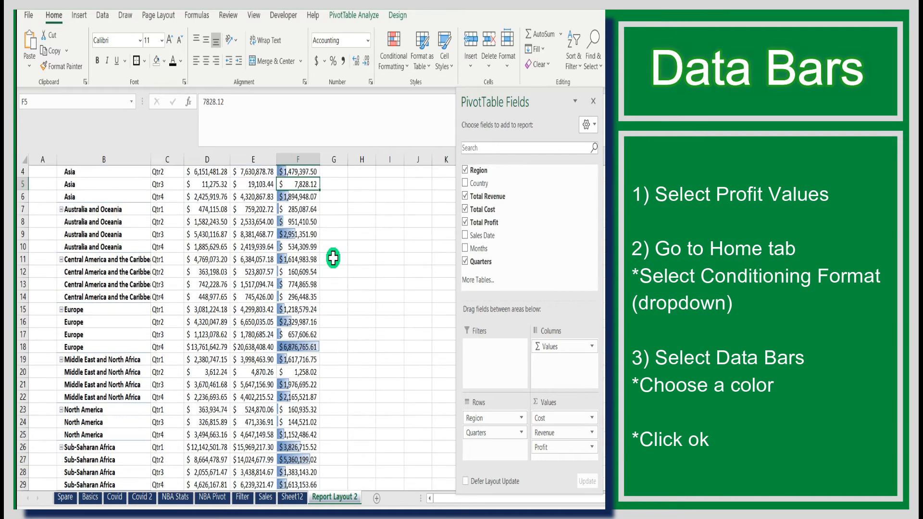
{"action": "left_click", "coordinate": [284, 295]}
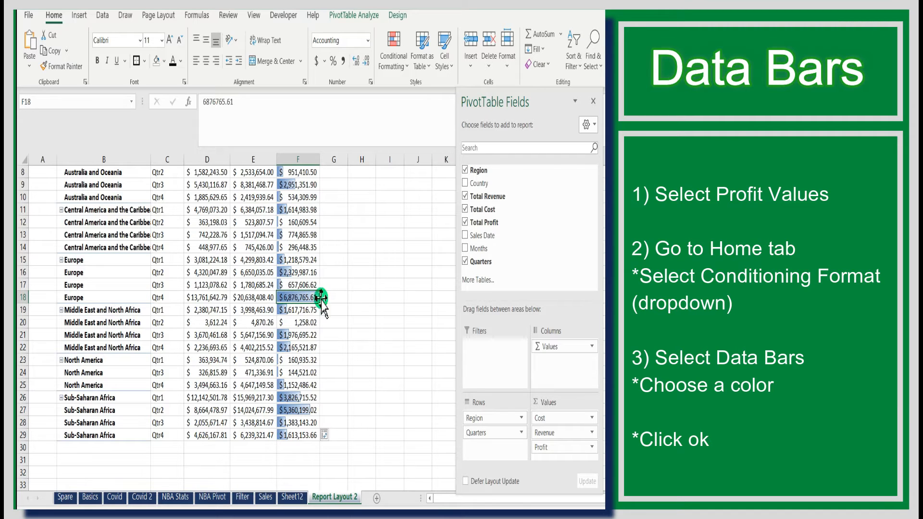
{"action": "scroll", "coordinate": [370, 310], "scroll_direction": "up", "scroll_amount": 1}
{"action": "scroll", "coordinate": [371, 311], "scroll_direction": "up", "scroll_amount": 2}
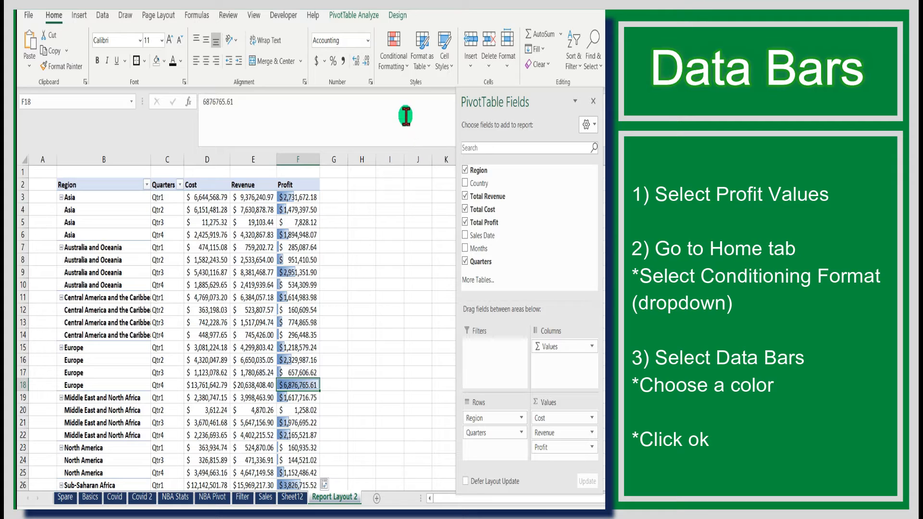
Clear the data bar rules from the entire sheet
{"action": "left_click_drag", "start_coordinate": [309, 197], "coordinate": [309, 476]}
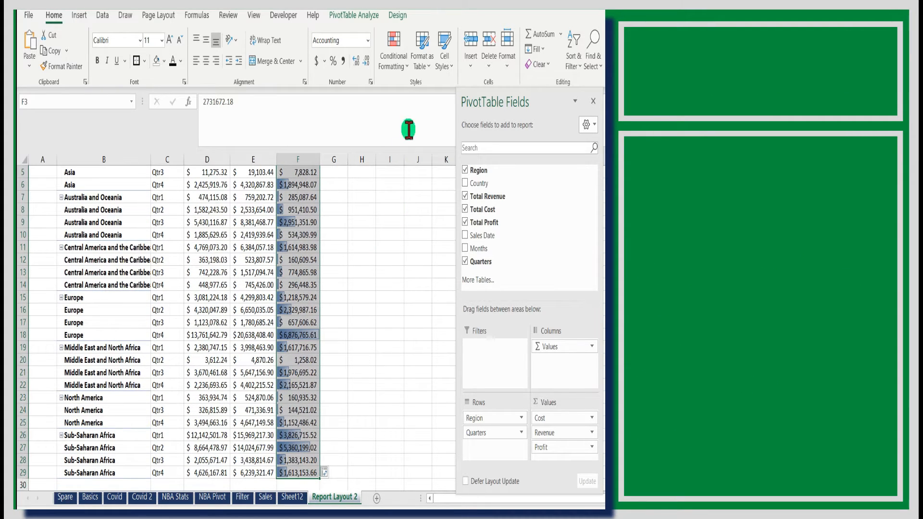
{"action": "left_click", "coordinate": [410, 72]}
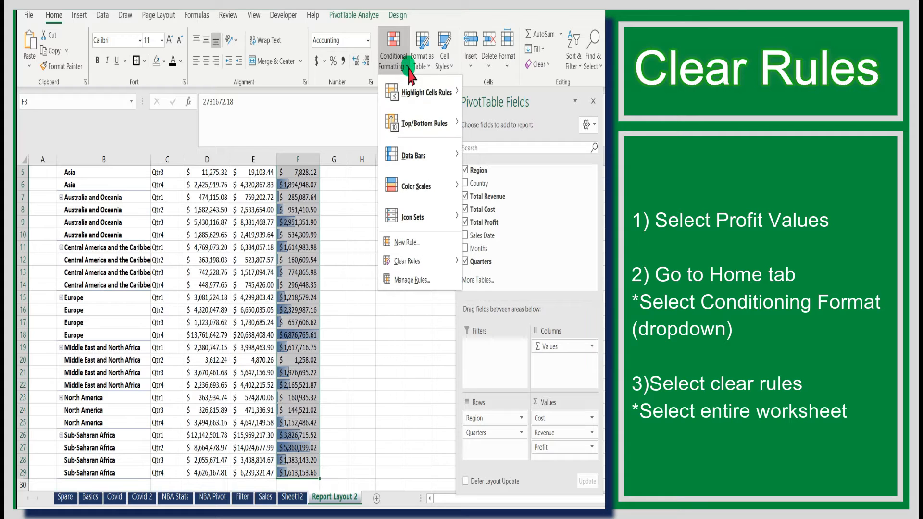
{"action": "left_click", "coordinate": [418, 264]}
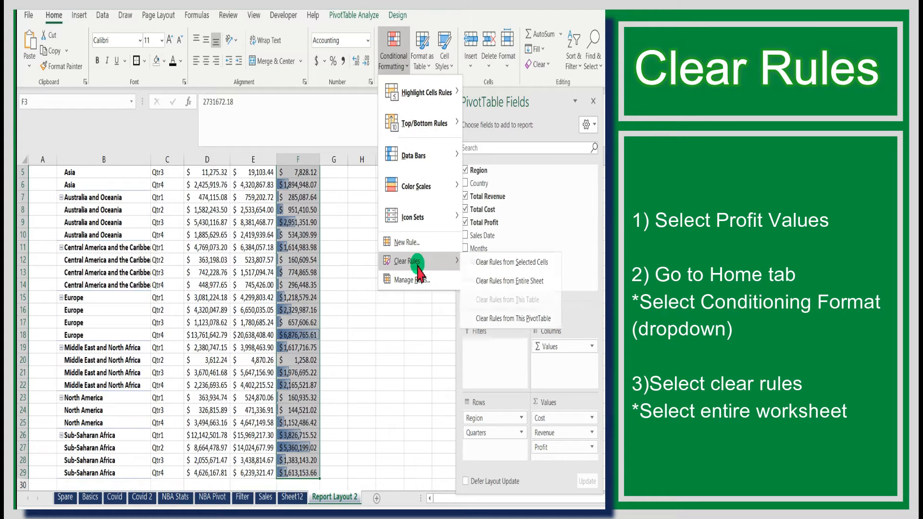
{"action": "left_click", "coordinate": [507, 281]}
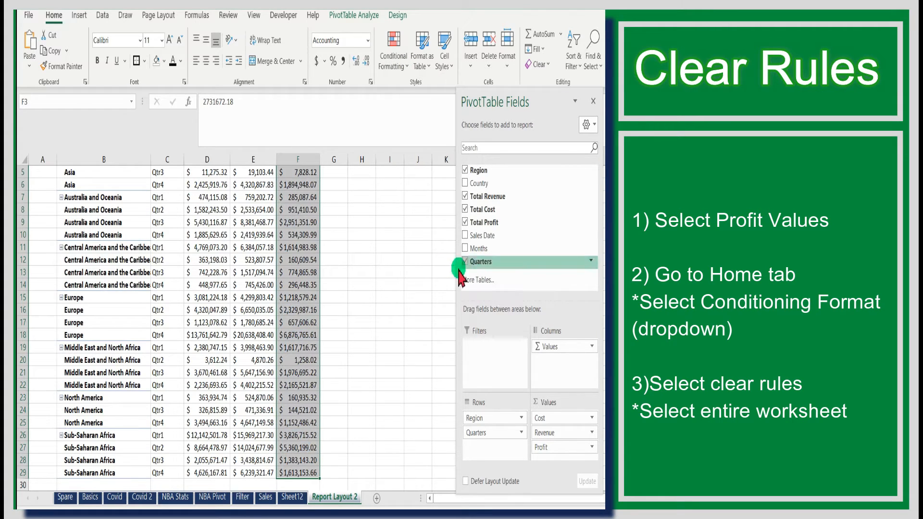
Apply the Green - White color scale to the Profit values in F3:F29
{"action": "scroll", "coordinate": [447, 265], "scroll_direction": "up", "scroll_amount": 1}
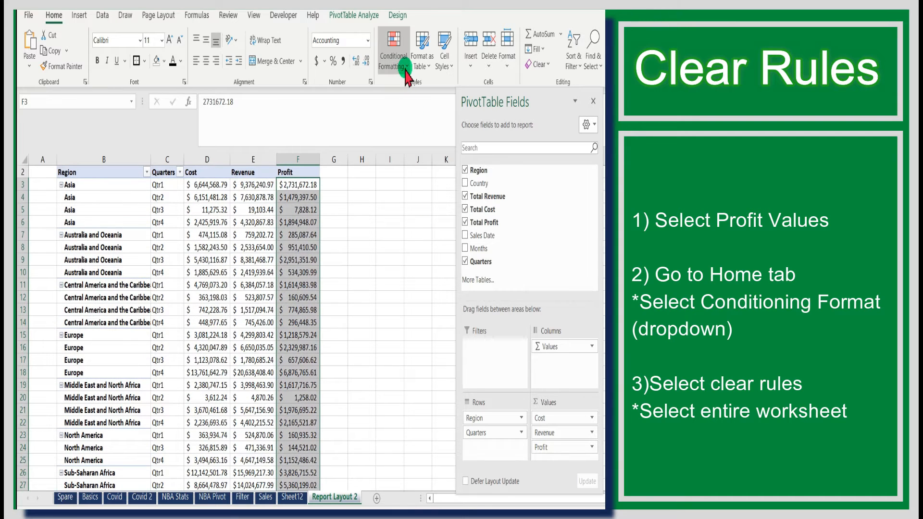
{"action": "left_click", "coordinate": [405, 72]}
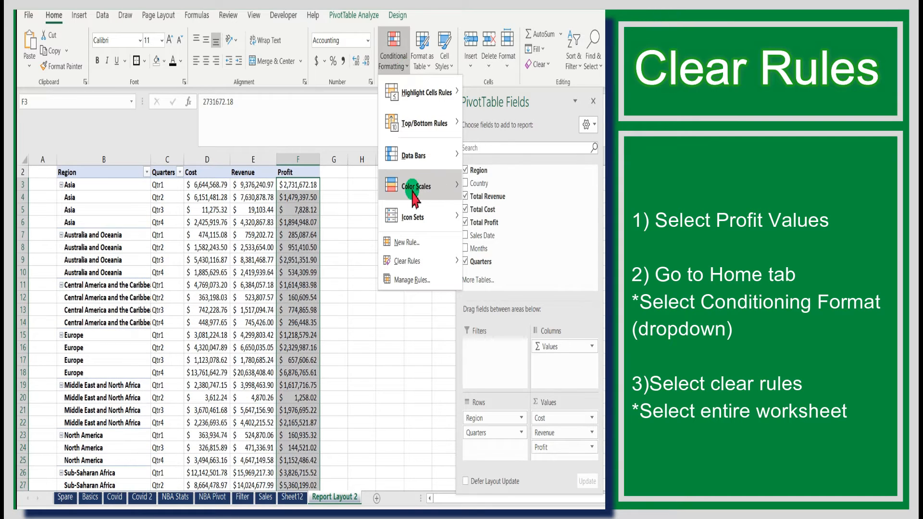
{"action": "mouse_move", "coordinate": [454, 189]}
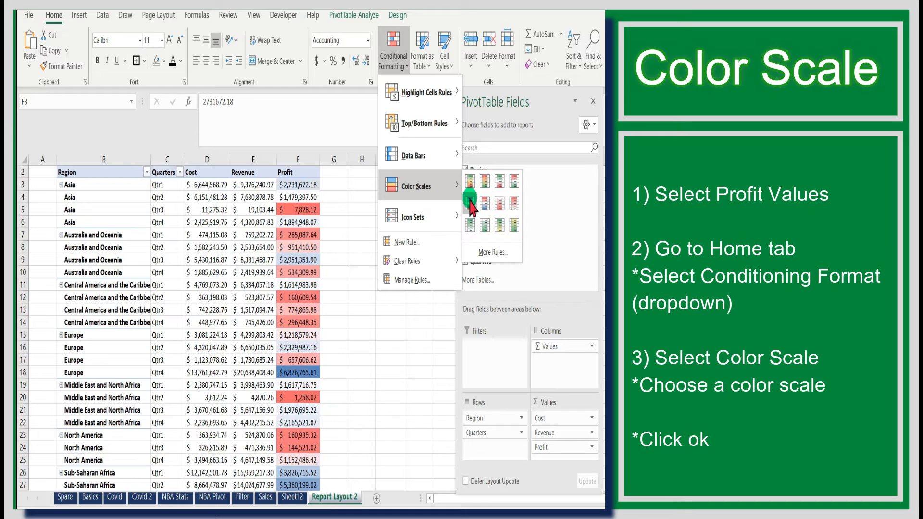
{"action": "left_click", "coordinate": [468, 223]}
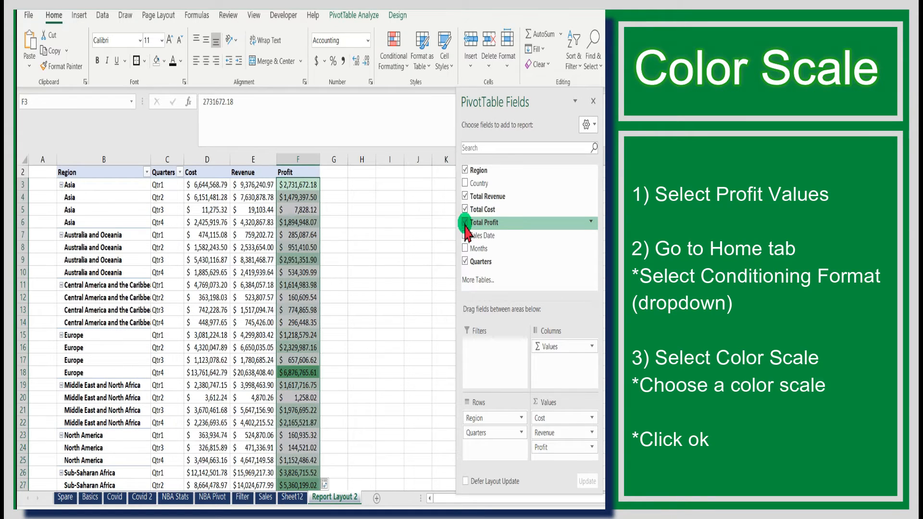
Review the color scale down the Profit column, checking Europe Qtr4, Asia Qtr3, and Middle East and North Africa Qtr3 and Qtr2
{"action": "left_click", "coordinate": [415, 234]}
{"action": "scroll", "coordinate": [402, 233], "scroll_direction": "down", "scroll_amount": 2}
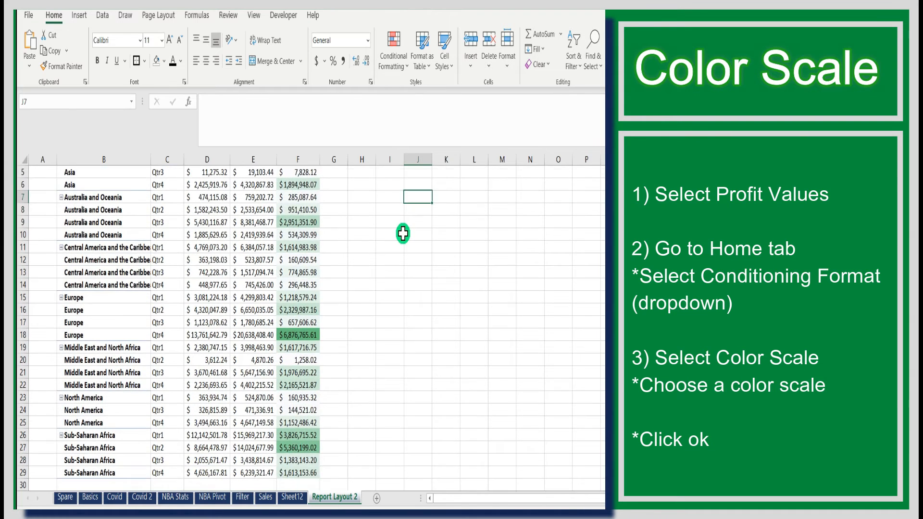
{"action": "scroll", "coordinate": [403, 233], "scroll_direction": "up", "scroll_amount": 1}
{"action": "scroll", "coordinate": [403, 234], "scroll_direction": "up", "scroll_amount": 1}
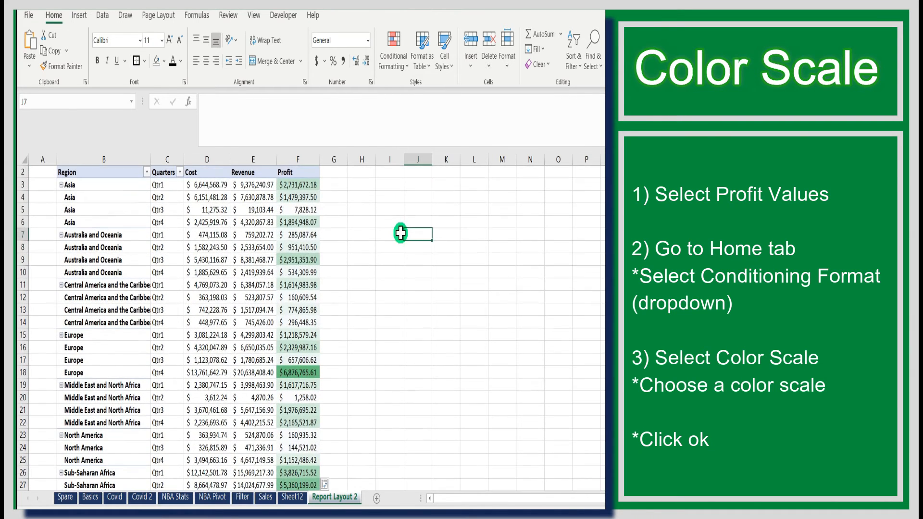
{"action": "left_click", "coordinate": [316, 373]}
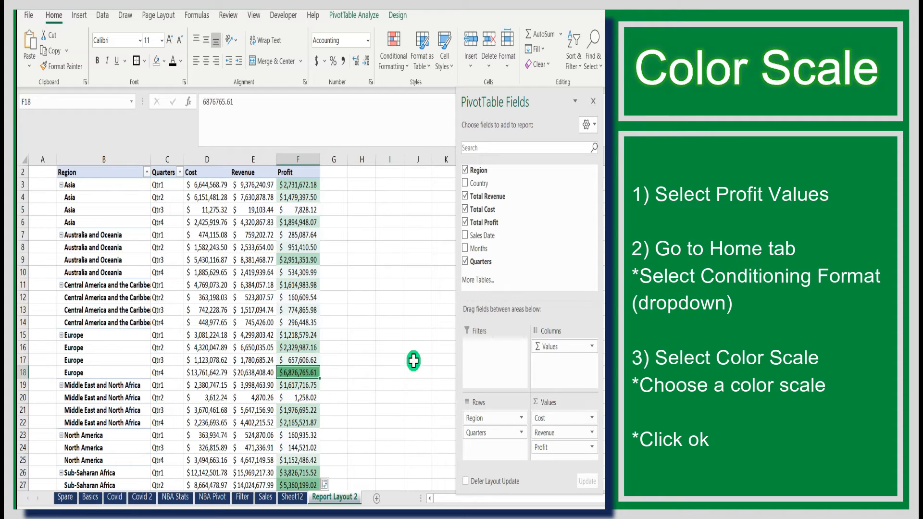
{"action": "left_click", "coordinate": [314, 212]}
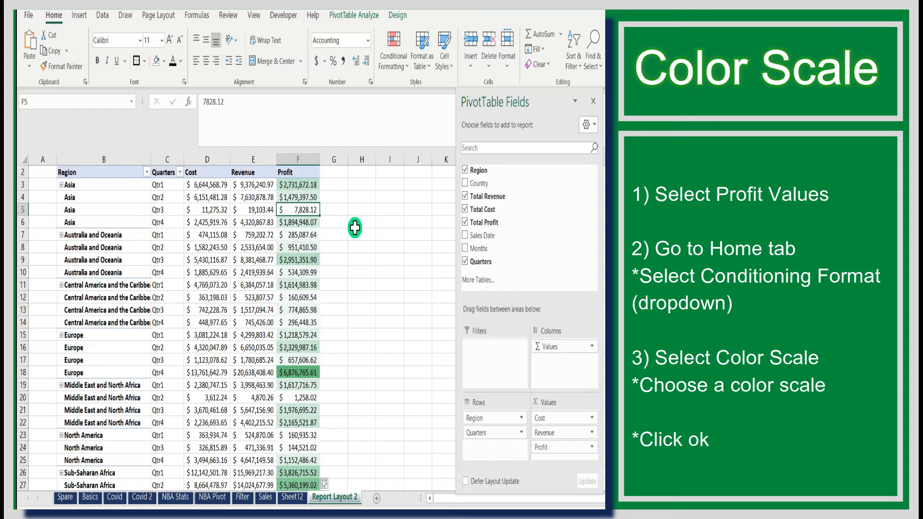
{"action": "scroll", "coordinate": [359, 234], "scroll_direction": "down", "scroll_amount": 1}
{"action": "left_click", "coordinate": [307, 372]}
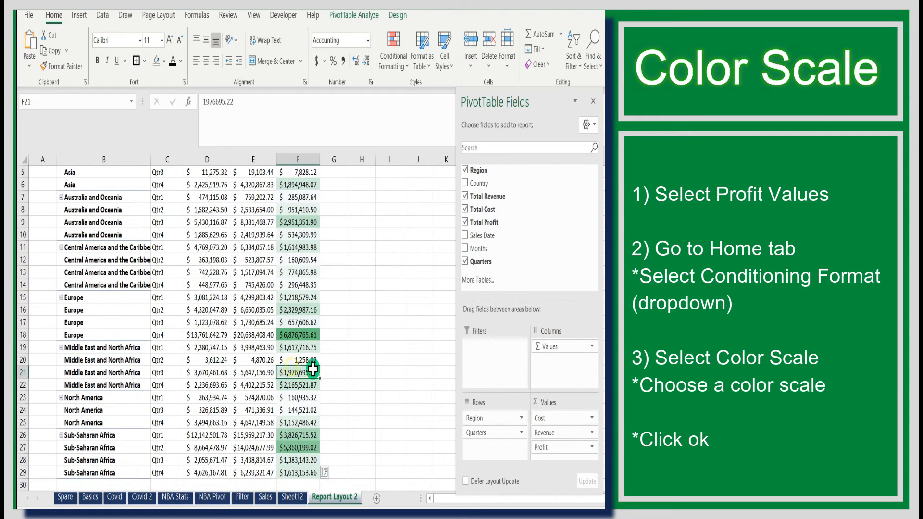
{"action": "left_click", "coordinate": [306, 360]}
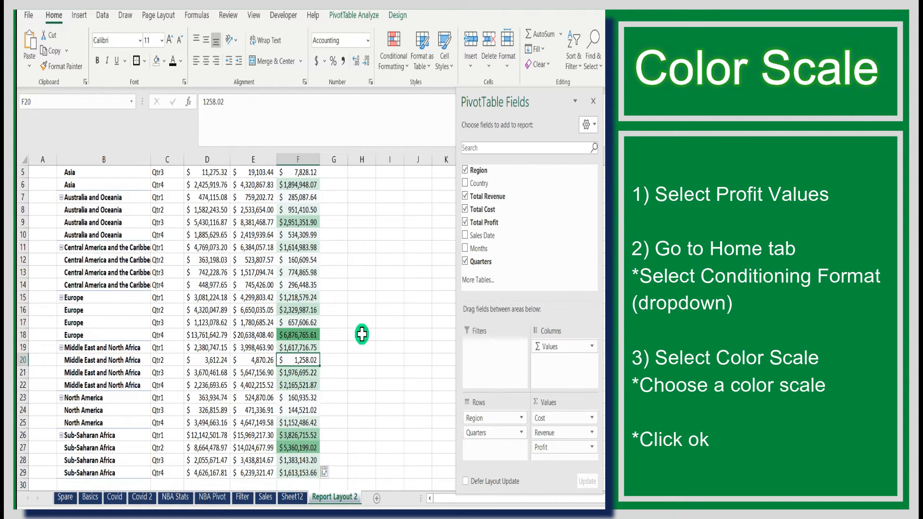
{"action": "scroll", "coordinate": [362, 333], "scroll_direction": "down", "scroll_amount": 1}
{"action": "scroll", "coordinate": [362, 334], "scroll_direction": "up", "scroll_amount": 2}
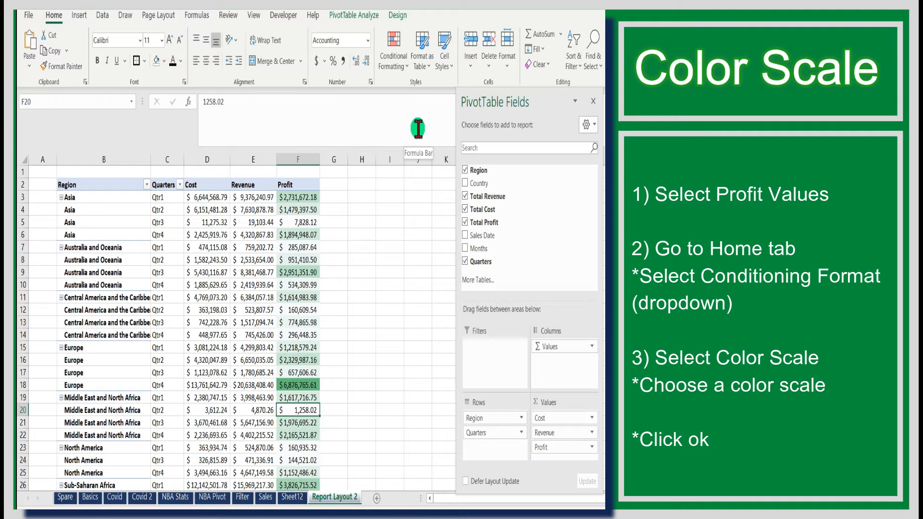
Remove the Quarters field from the PivotTable's rows and look over the remaining region rows
{"action": "left_click", "coordinate": [521, 434]}
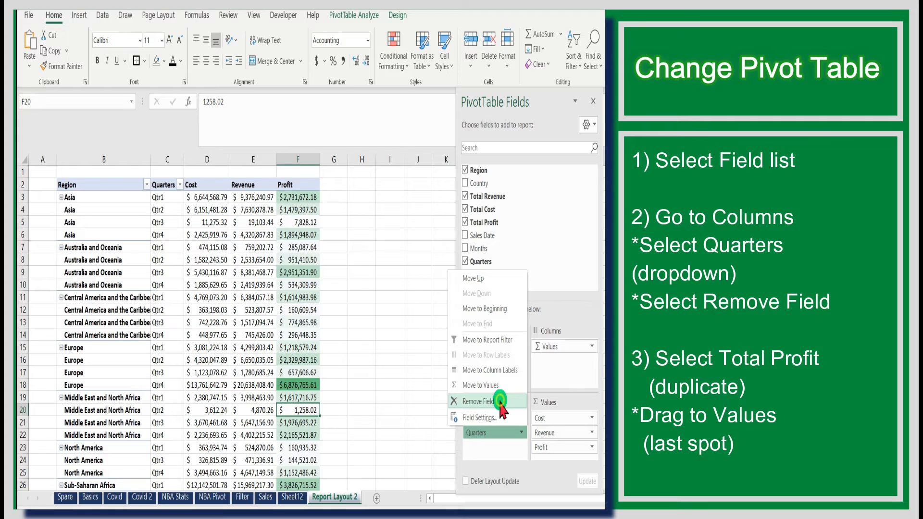
{"action": "left_click", "coordinate": [500, 402]}
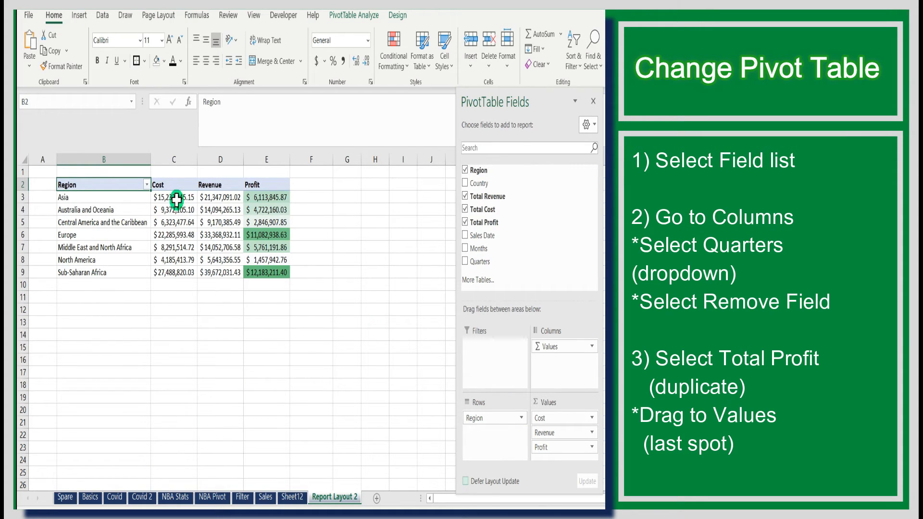
{"action": "left_click_drag", "start_coordinate": [22, 200], "coordinate": [23, 272]}
{"action": "left_click", "coordinate": [187, 362]}
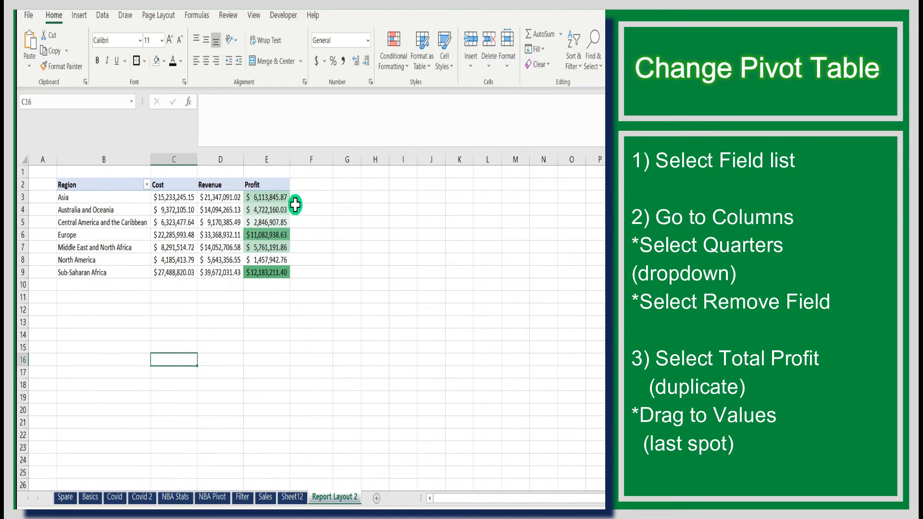
Add Total Profit to the PivotTable values a second time, placed last after Profit, and check the value headers
{"action": "left_click", "coordinate": [273, 184]}
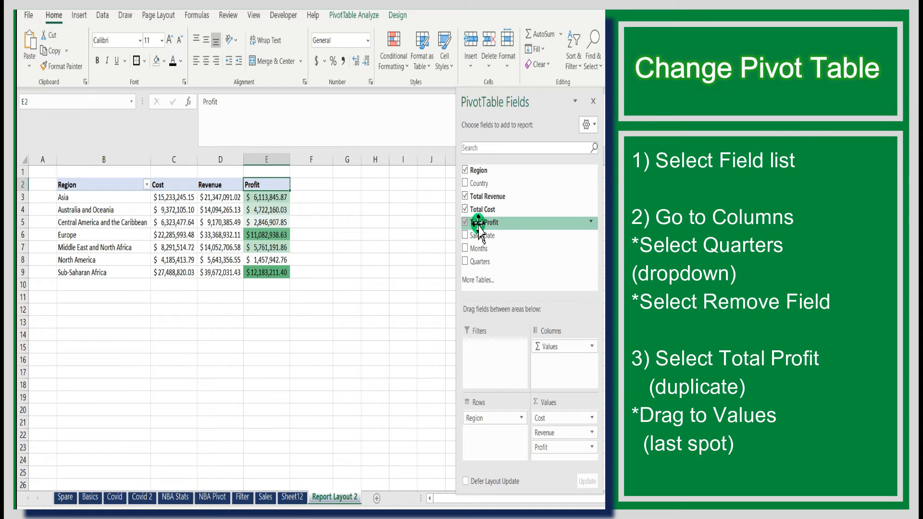
{"action": "left_click_drag", "start_coordinate": [479, 225], "coordinate": [550, 451]}
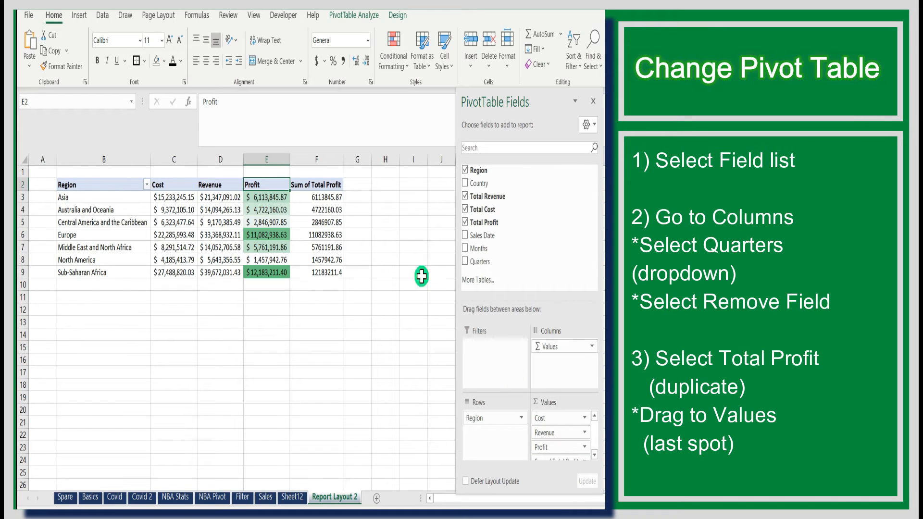
{"action": "left_click", "coordinate": [169, 184]}
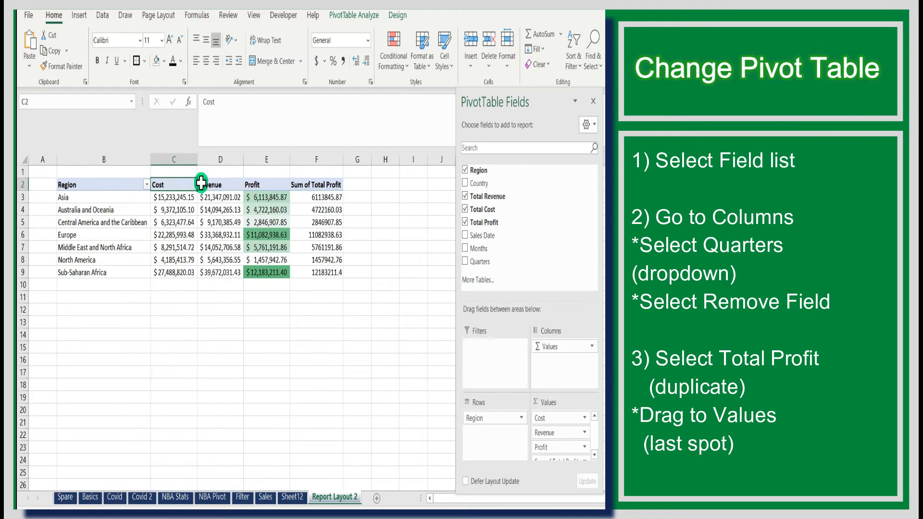
{"action": "left_click_drag", "start_coordinate": [201, 183], "coordinate": [332, 185]}
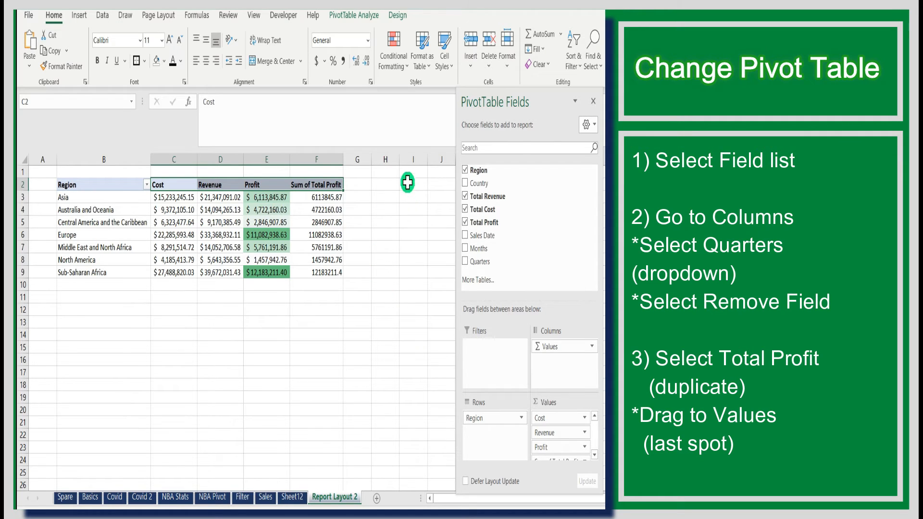
Clear the color scale rules from the entire sheet and deselect the PivotTable
{"action": "left_click", "coordinate": [407, 67]}
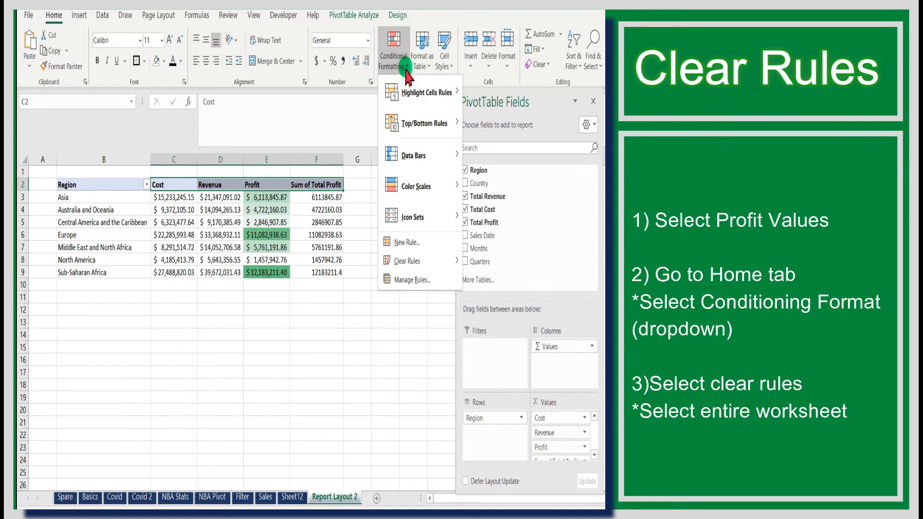
{"action": "left_click", "coordinate": [407, 261]}
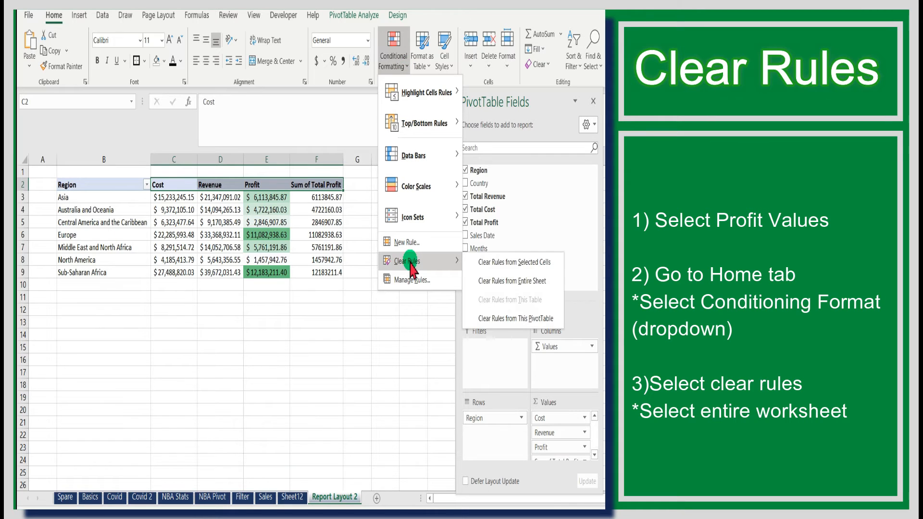
{"action": "left_click", "coordinate": [502, 282]}
{"action": "left_click", "coordinate": [413, 309]}
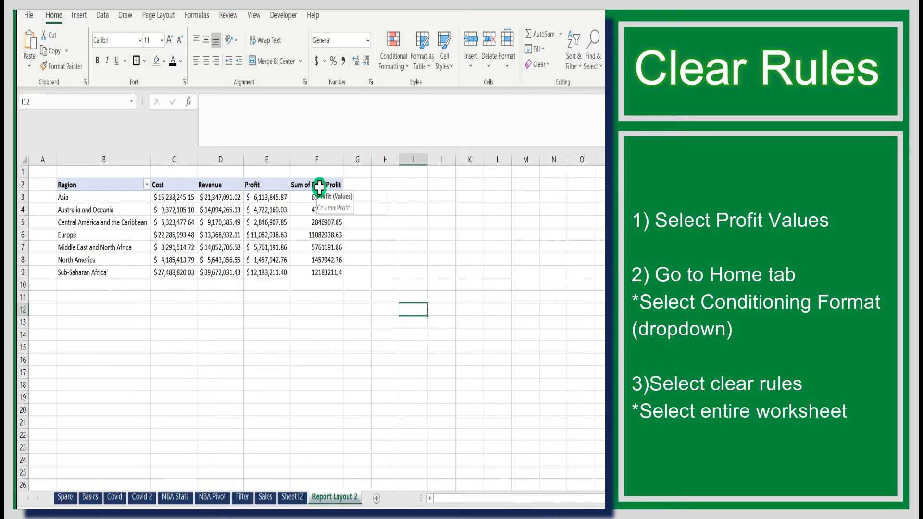
Hide the Sum of Total Profit column in F2:F9 with the custom number format ;;; and check that F4 still holds its data
{"action": "left_click_drag", "start_coordinate": [319, 187], "coordinate": [316, 274]}
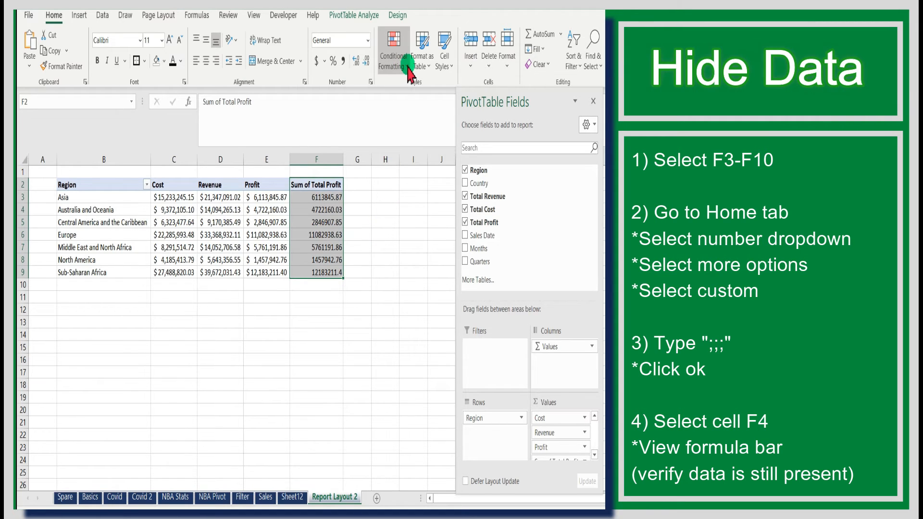
{"action": "left_click", "coordinate": [366, 41]}
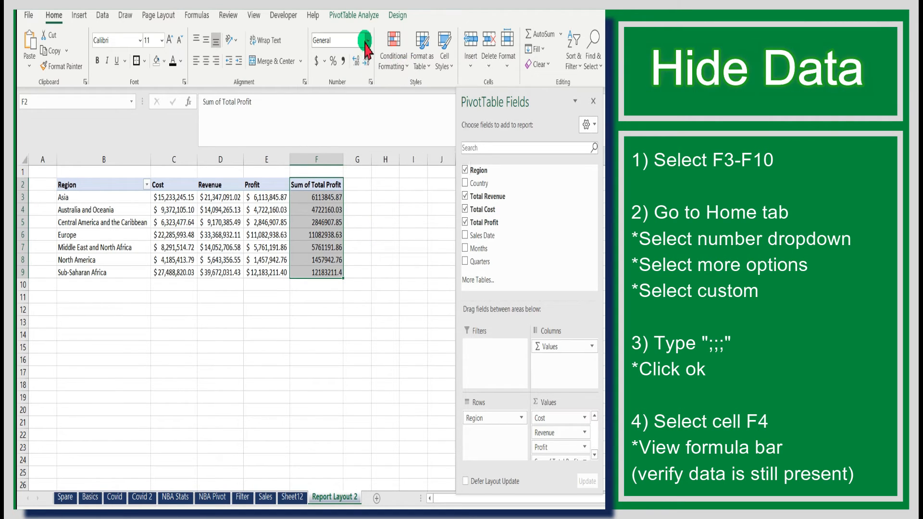
{"action": "left_click", "coordinate": [355, 373]}
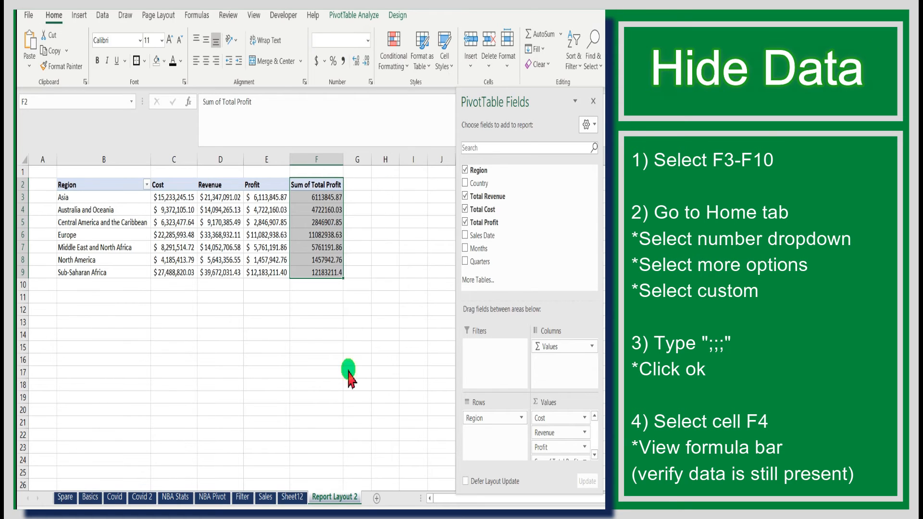
{"action": "left_click", "coordinate": [314, 142]}
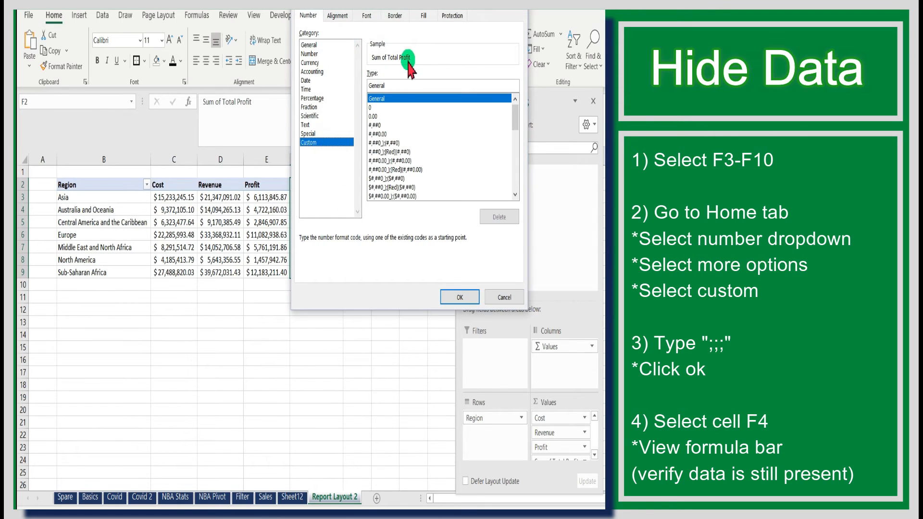
{"action": "double_click", "coordinate": [390, 85]}
{"action": "type", "text": ";;;"}
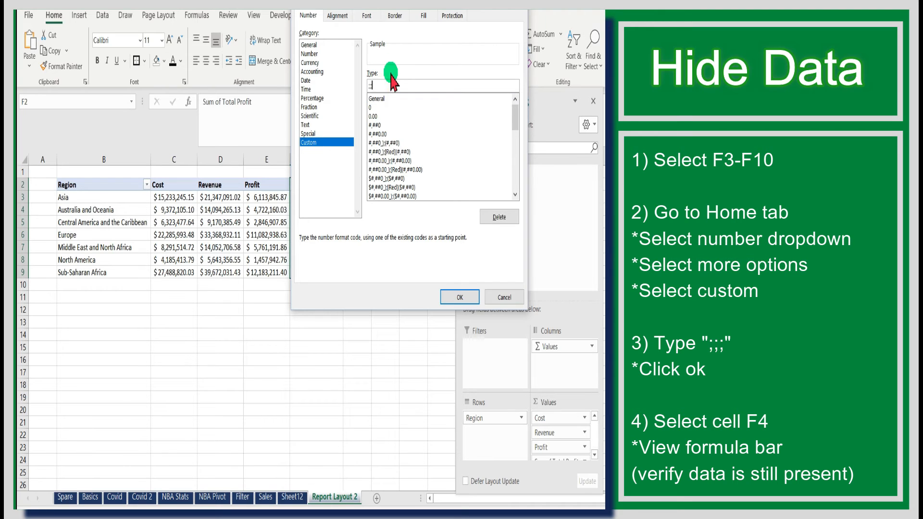
{"action": "left_click", "coordinate": [457, 297]}
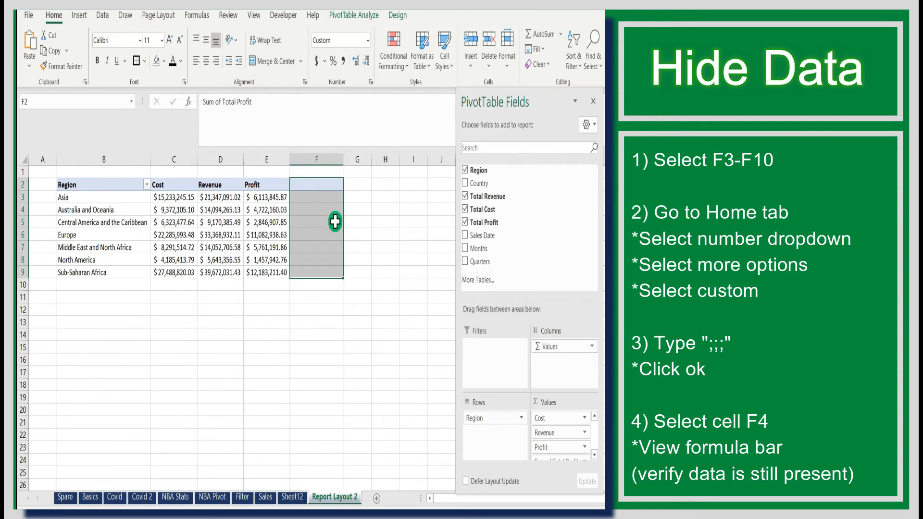
{"action": "left_click", "coordinate": [321, 207]}
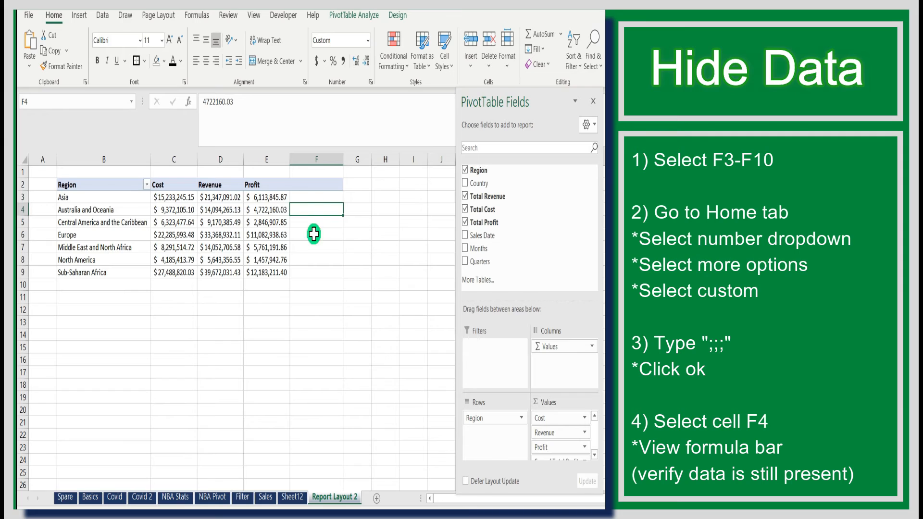
{"action": "left_click", "coordinate": [394, 265]}
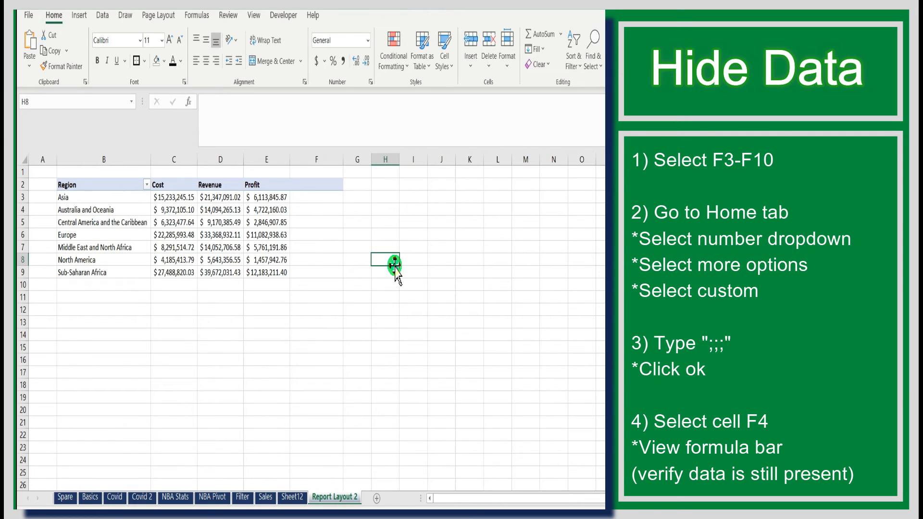
Apply blue gradient-fill data bars to the hidden Sum of Total Profit values in F3:F9
{"action": "left_click", "coordinate": [312, 195]}
{"action": "left_click_drag", "start_coordinate": [312, 195], "coordinate": [305, 274]}
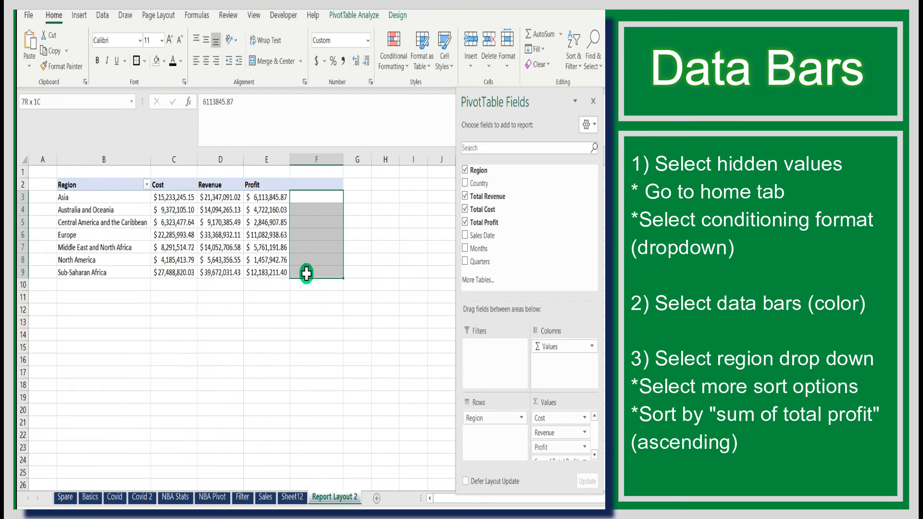
{"action": "left_click", "coordinate": [407, 67]}
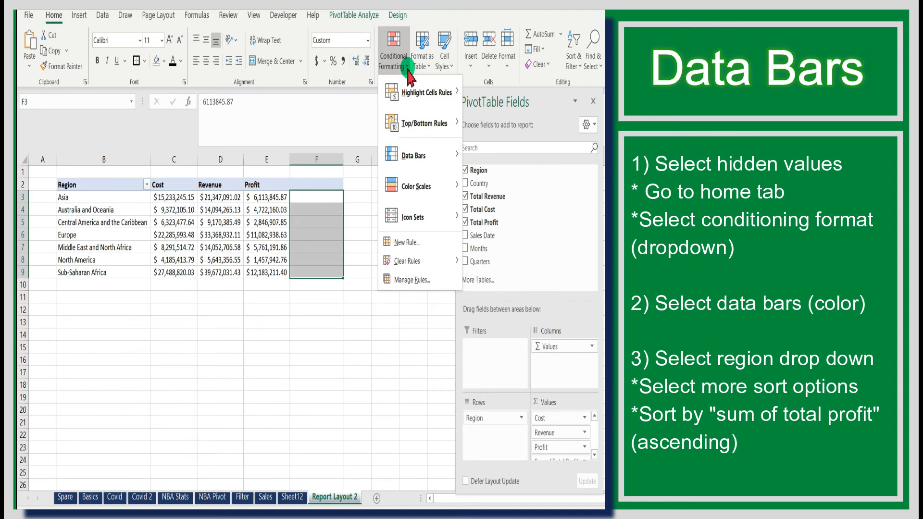
{"action": "mouse_move", "coordinate": [435, 155]}
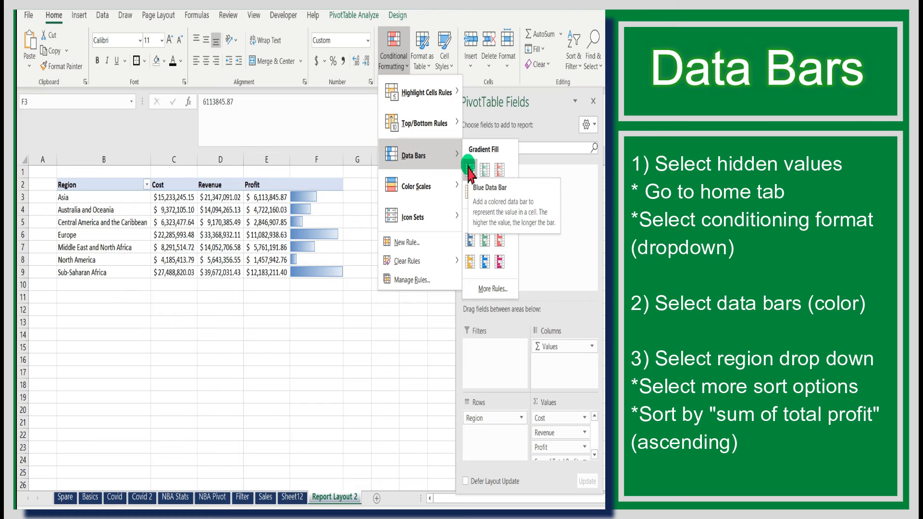
{"action": "left_click", "coordinate": [469, 170]}
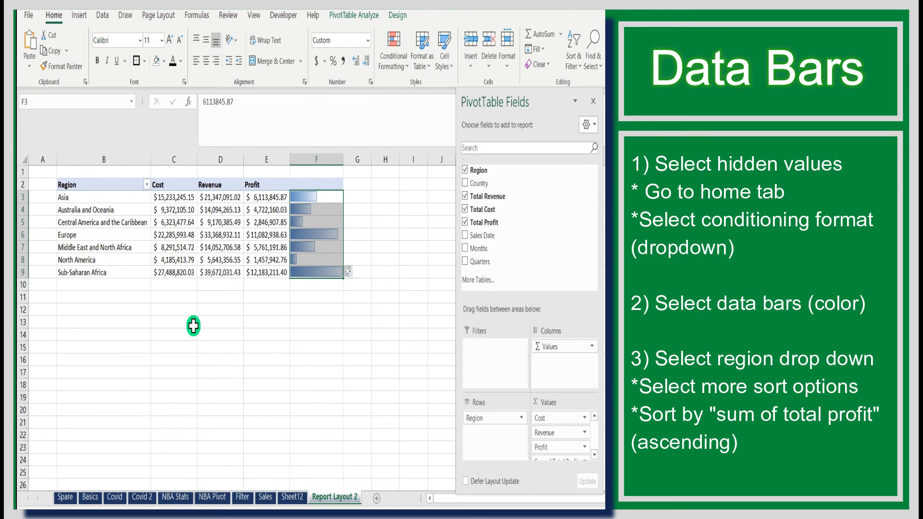
Sort the PivotTable's regions in ascending order by Sum of Total Profit and deselect the PivotTable
{"action": "left_click", "coordinate": [146, 184]}
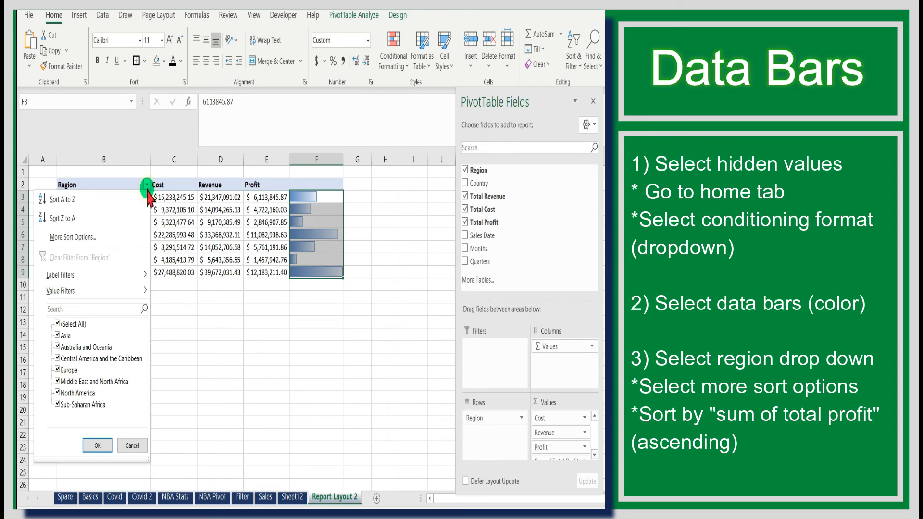
{"action": "left_click", "coordinate": [136, 236]}
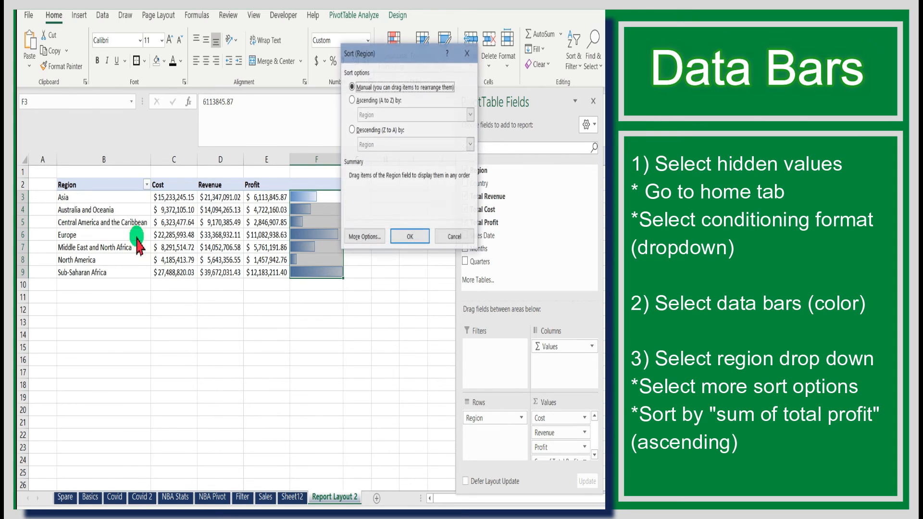
{"action": "left_click", "coordinate": [367, 101]}
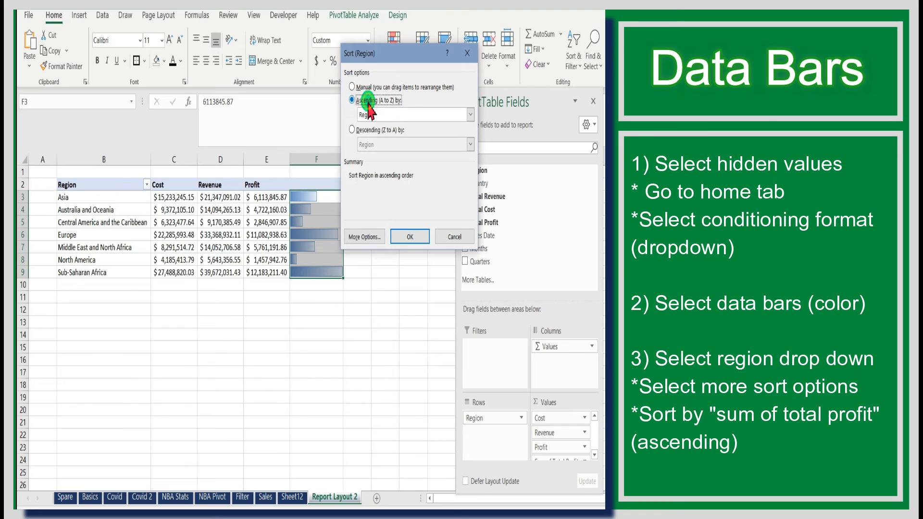
{"action": "left_click", "coordinate": [470, 115]}
{"action": "left_click", "coordinate": [423, 145]}
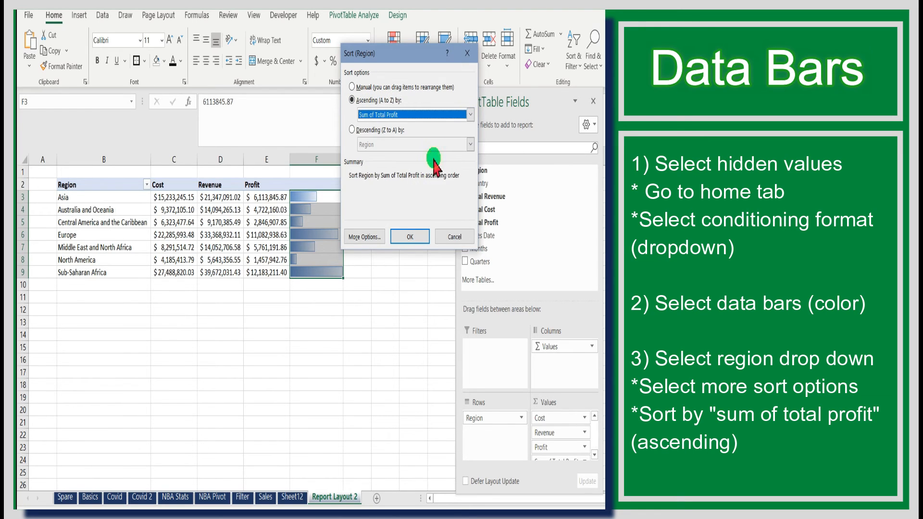
{"action": "left_click", "coordinate": [409, 237]}
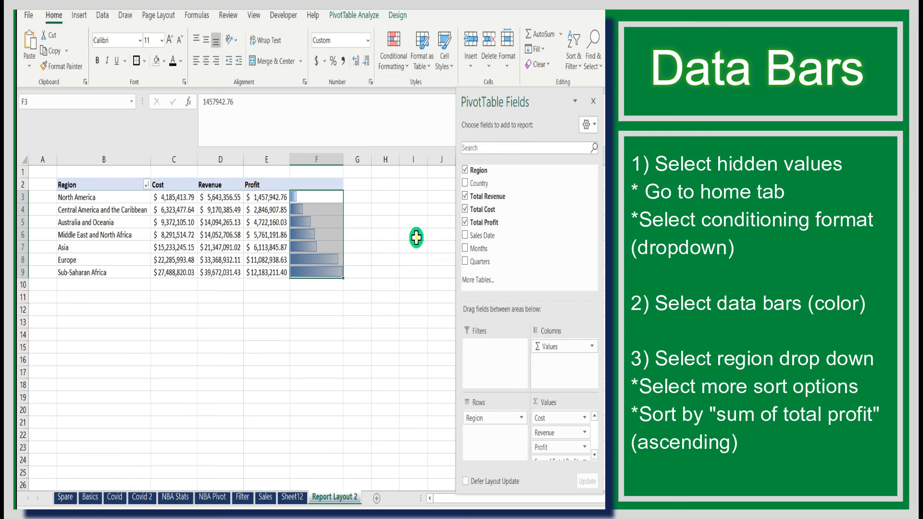
{"action": "left_click", "coordinate": [416, 237]}
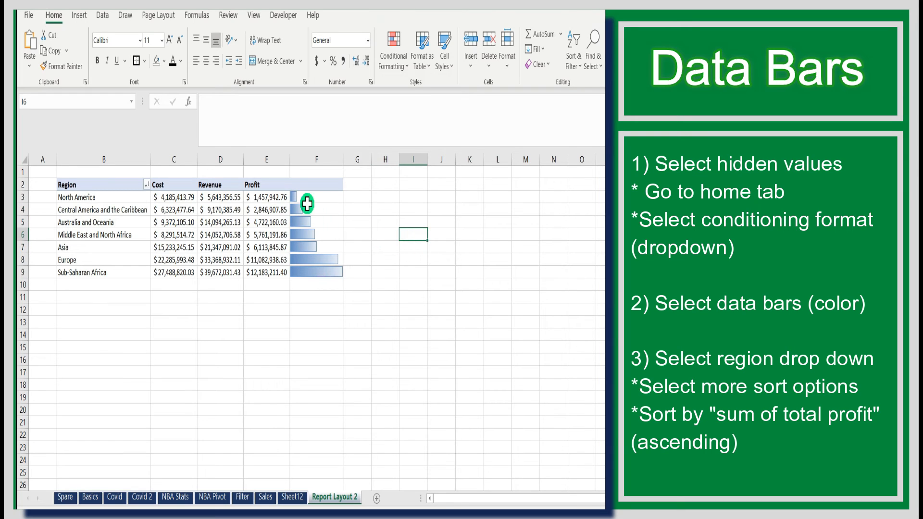
{"action": "left_click", "coordinate": [294, 194]}
{"action": "left_click_drag", "start_coordinate": [305, 197], "coordinate": [305, 271]}
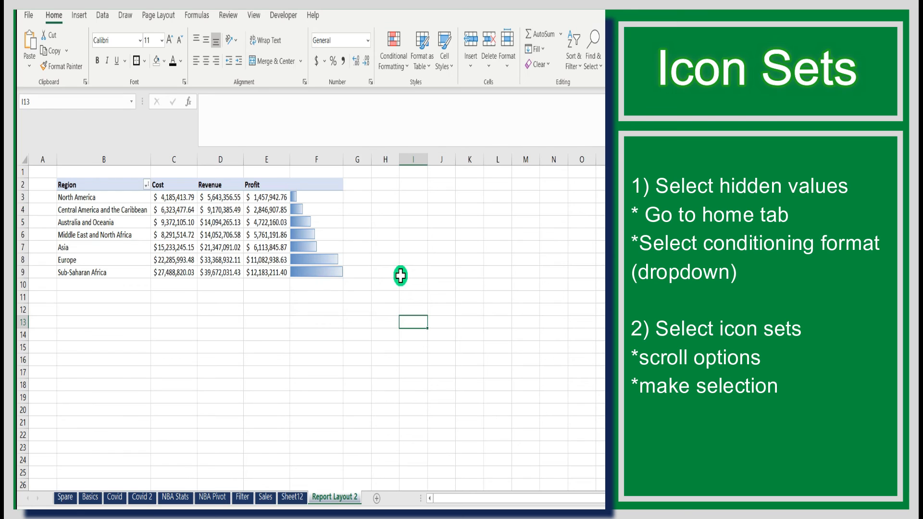
{"action": "left_click", "coordinate": [408, 72]}
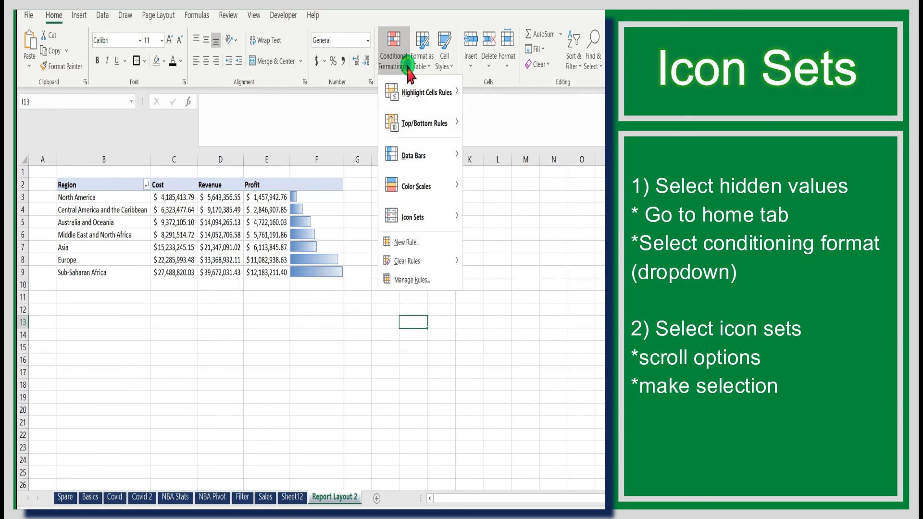
Add the directional four-arrow colored icon set to the hidden Sum of Total Profit column in F2:F9 and deselect the PivotTable
{"action": "left_click", "coordinate": [323, 185]}
{"action": "left_click_drag", "start_coordinate": [318, 183], "coordinate": [322, 243]}
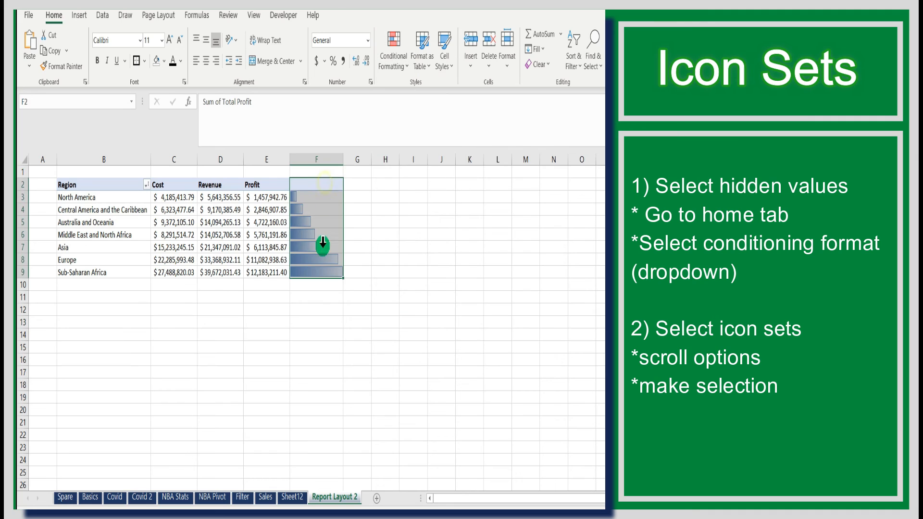
{"action": "left_click", "coordinate": [398, 61]}
{"action": "mouse_move", "coordinate": [418, 220]}
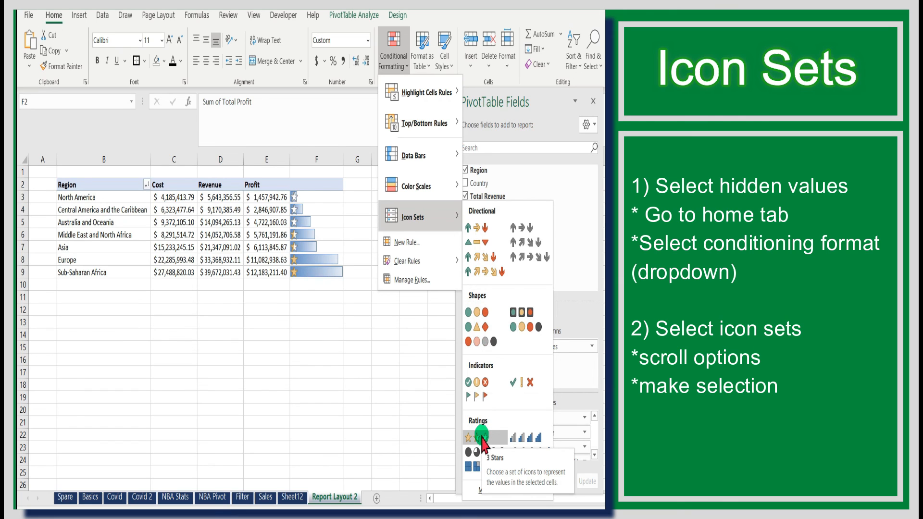
{"action": "left_click", "coordinate": [481, 258]}
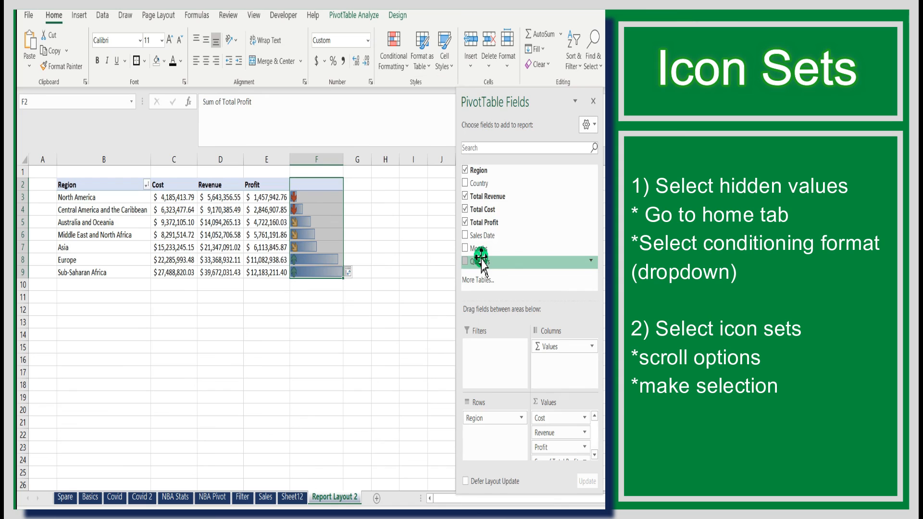
{"action": "left_click", "coordinate": [429, 283]}
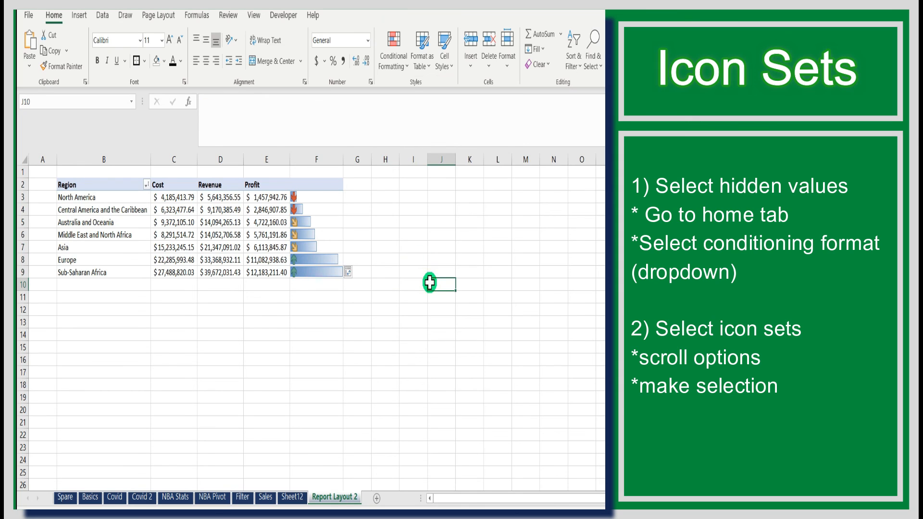
{"action": "left_click", "coordinate": [419, 310]}
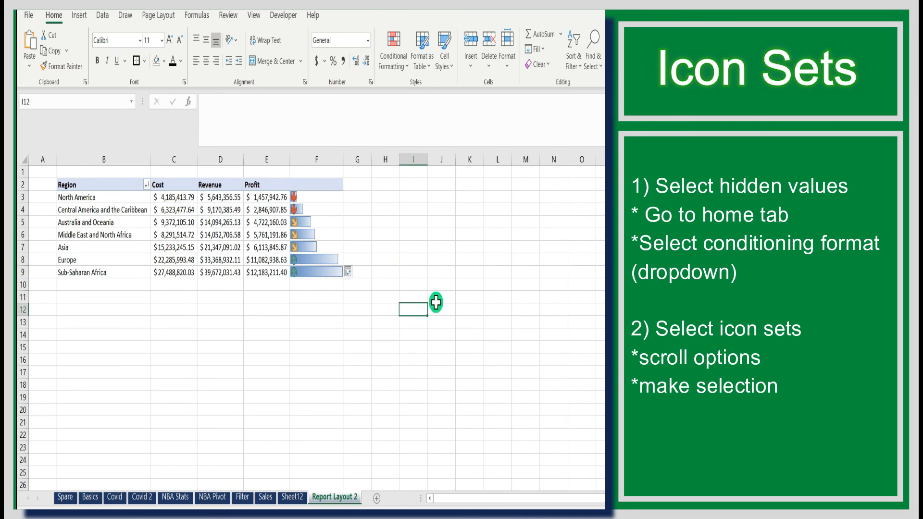